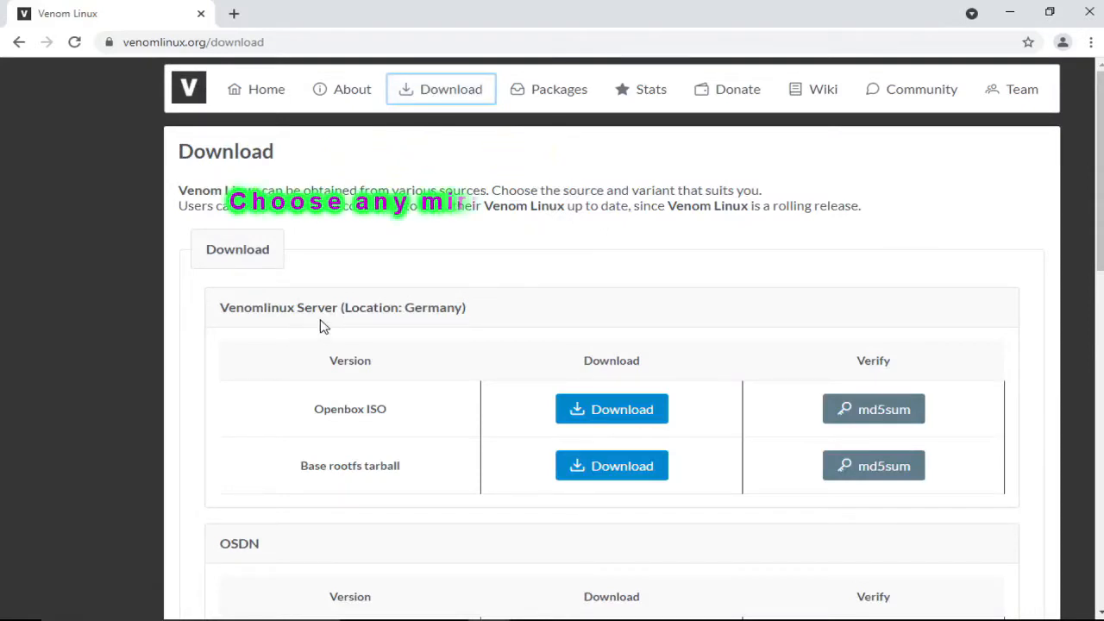
Step: Download the Openbox ISO of Venom Linux from the Venomlinux Server (Germany) mirror and show the full downloads list
scroll(428, 322, down, 4)
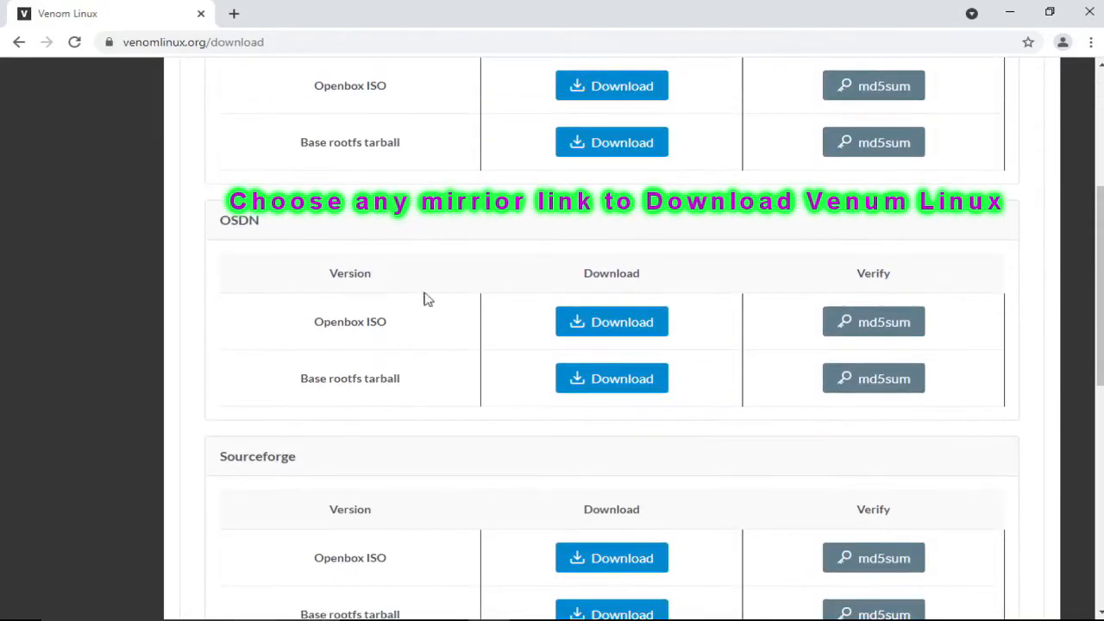
scroll(638, 293, down, 2)
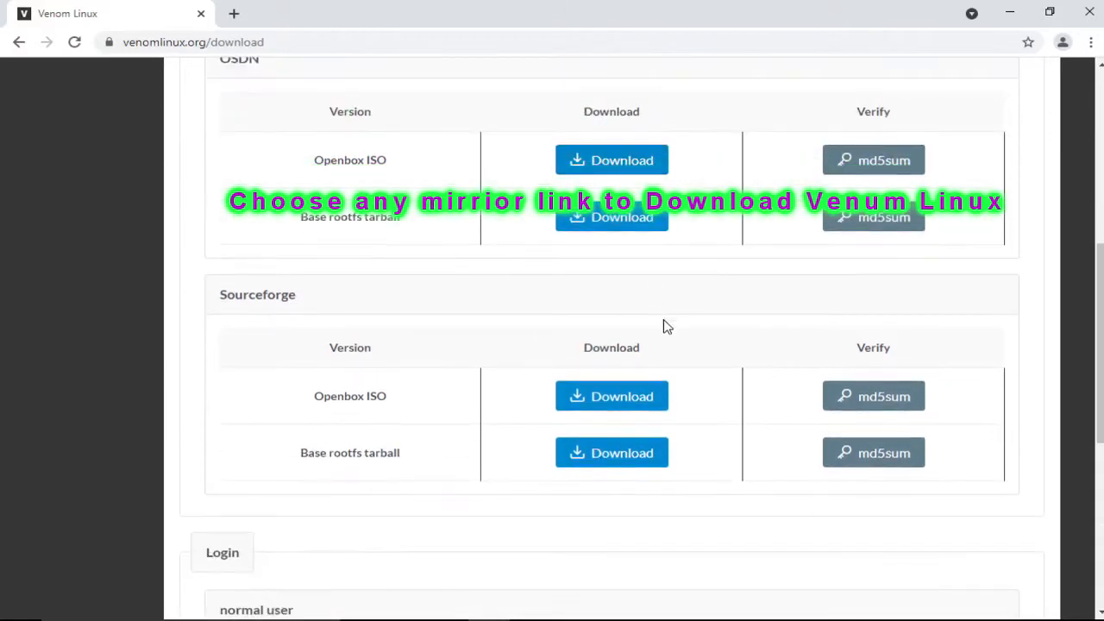
scroll(673, 345, down, 3)
scroll(679, 186, up, 4)
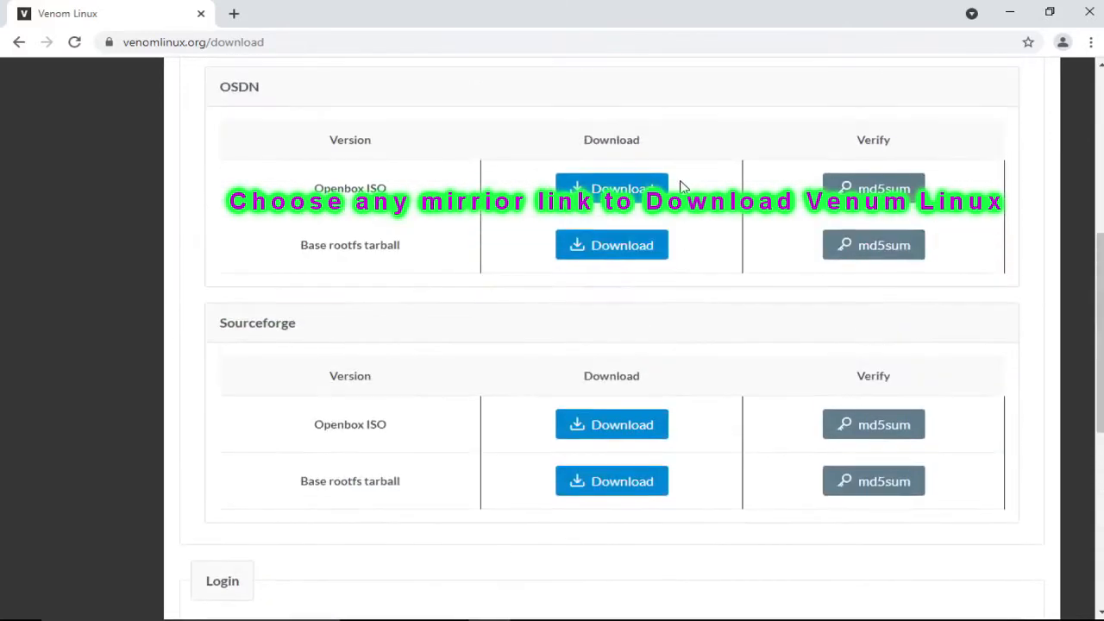
scroll(680, 183, up, 3)
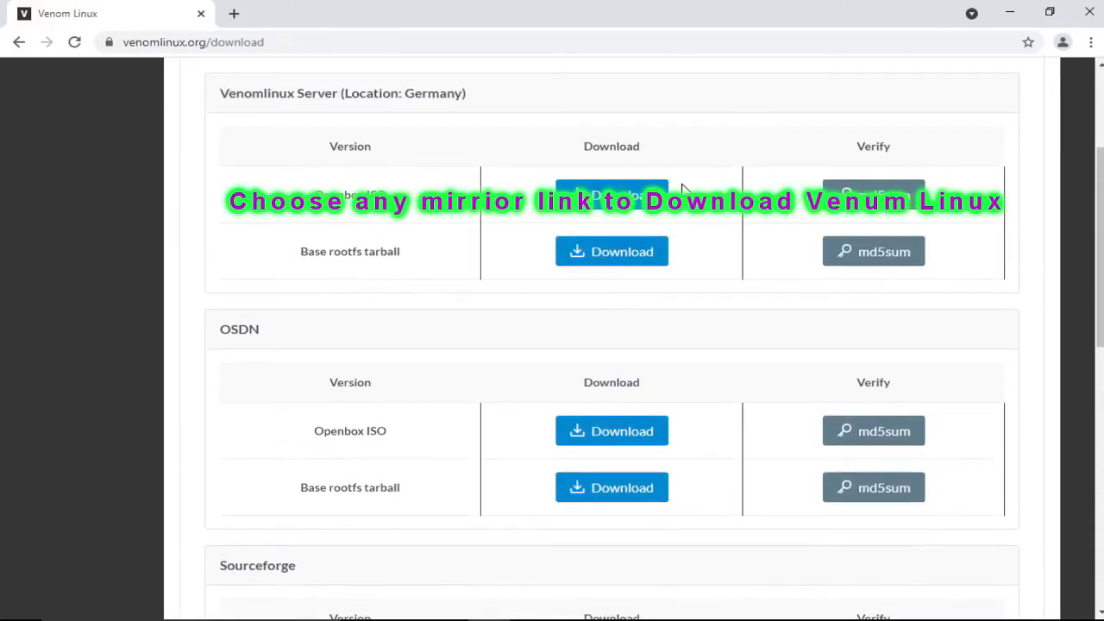
scroll(681, 188, up, 3)
scroll(694, 220, down, 1)
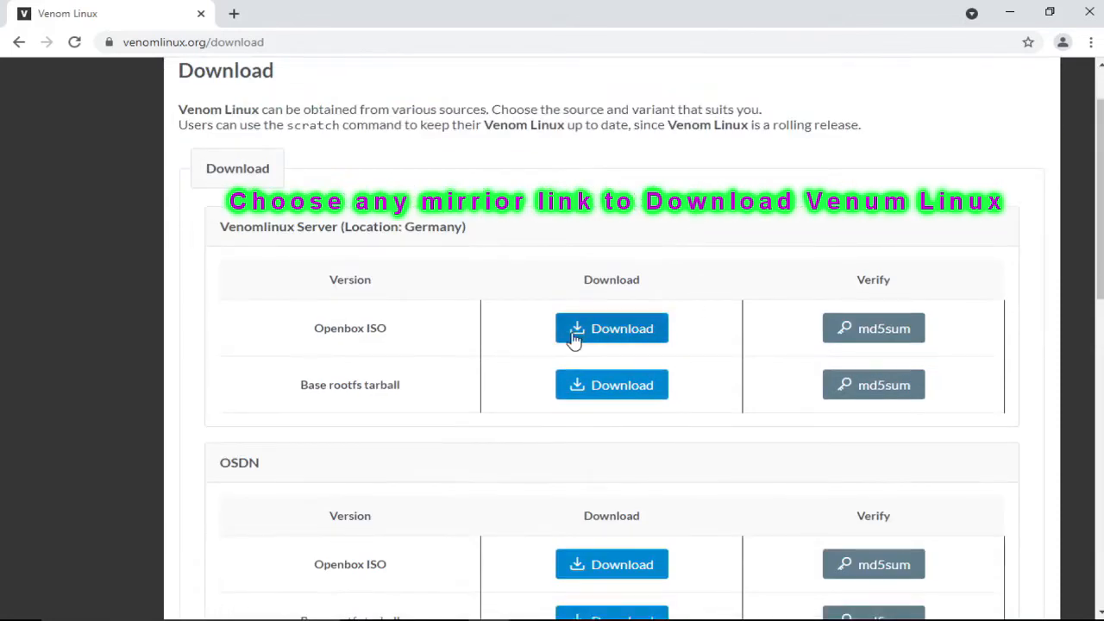
click(647, 338)
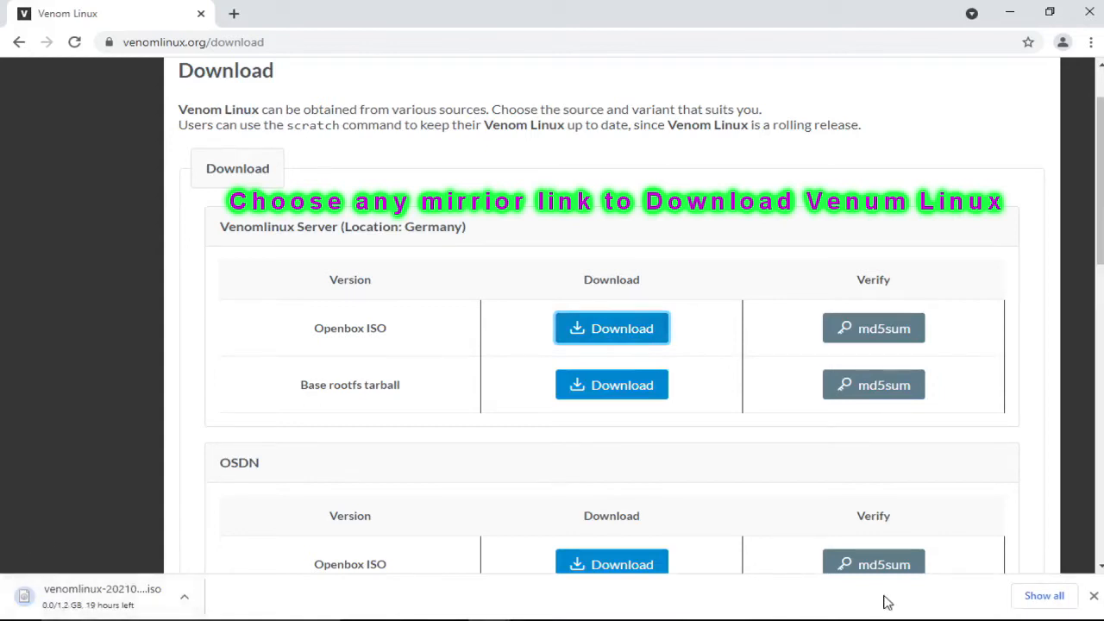
click(1035, 594)
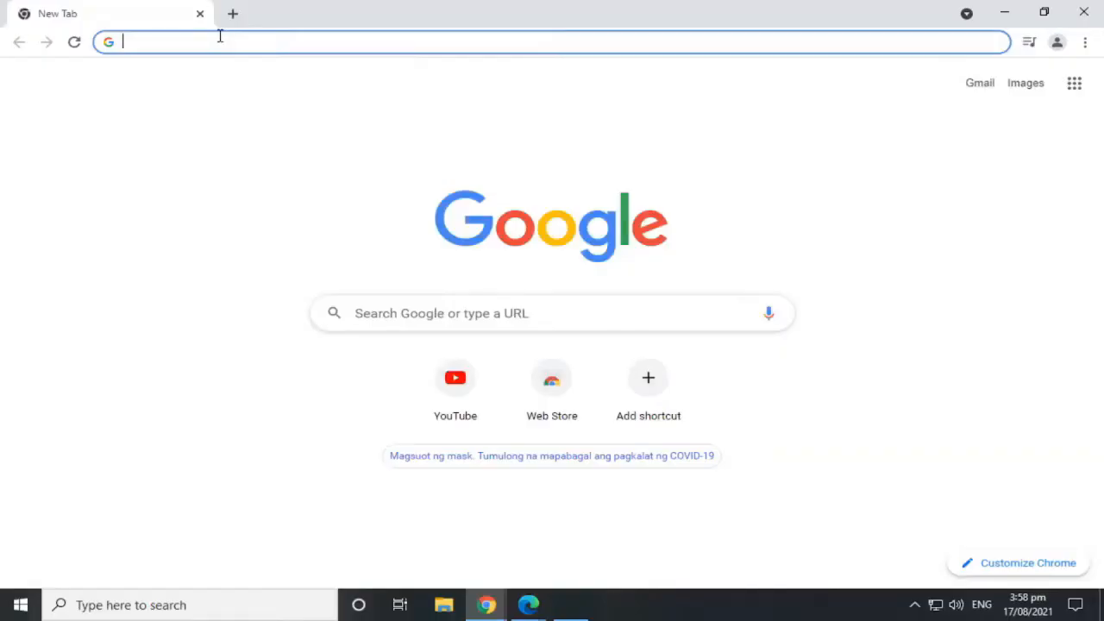
Step: Search the web for balenaEtcher and open its official page on balena.io
text(balenaE)
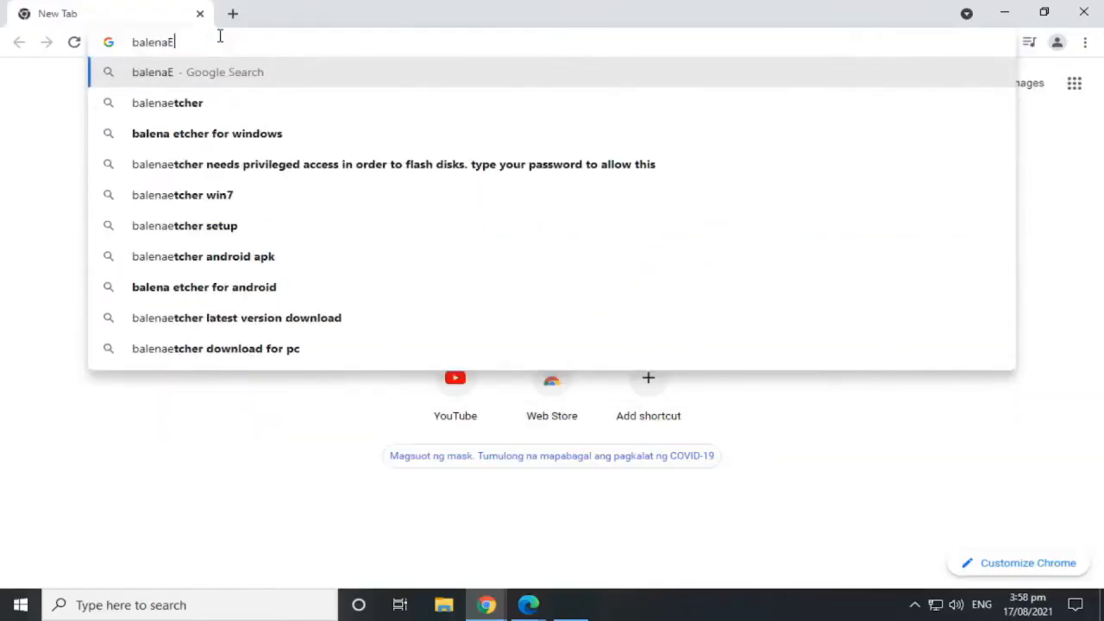
text(tcher)
key(Return)
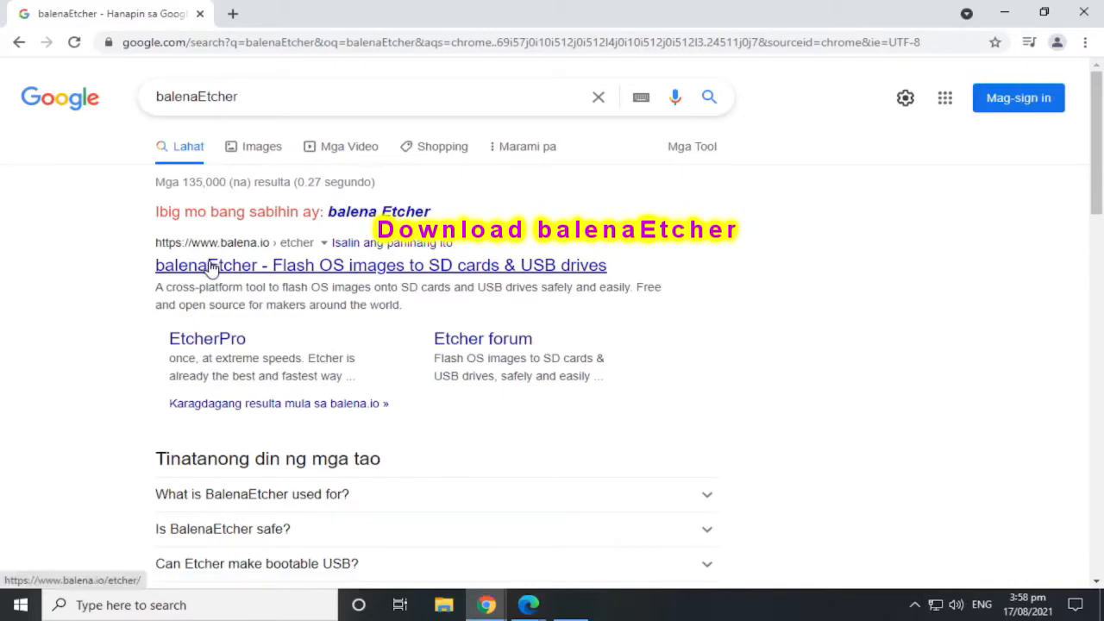
click(558, 266)
Step: Download balenaEtcher for Windows (x86|x64) and show the full downloads list
scroll(552, 262, down, 2)
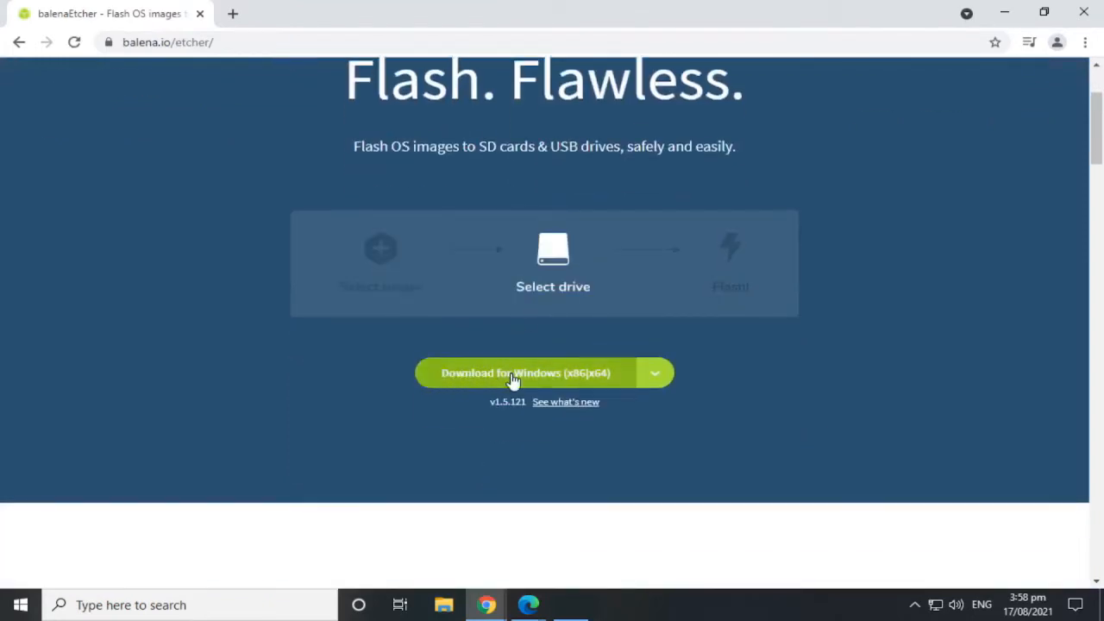
click(634, 376)
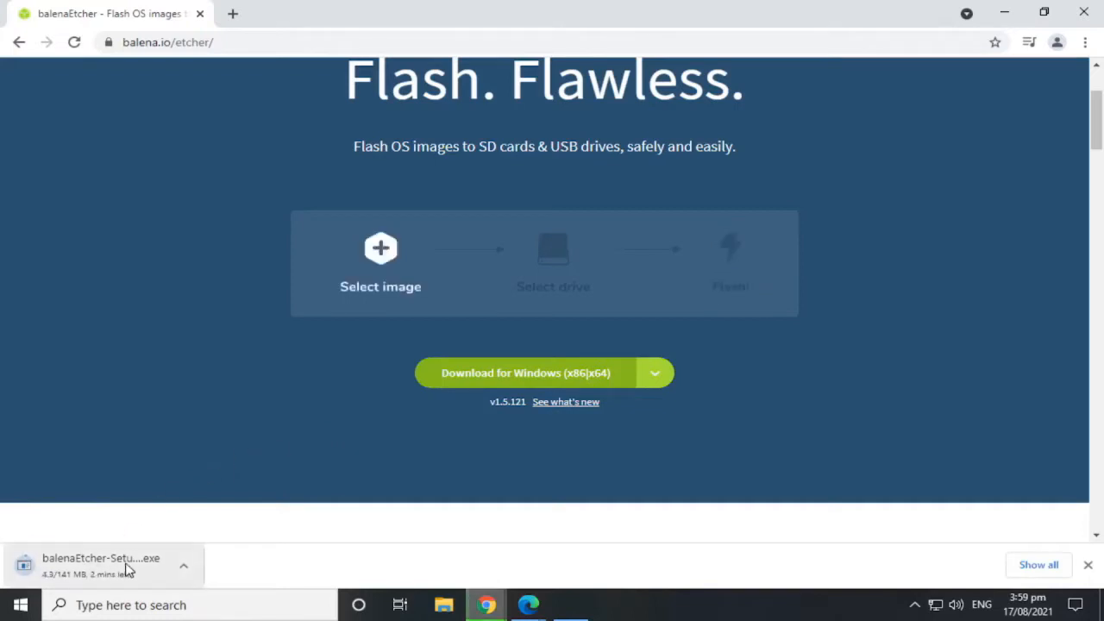
click(1026, 565)
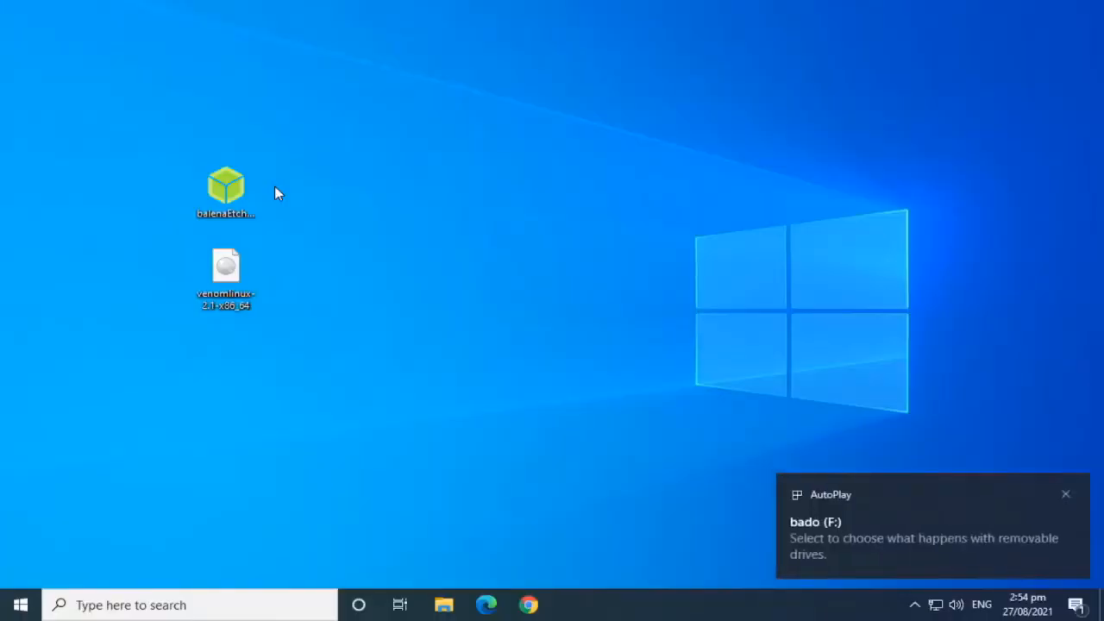
Step: Run the balenaEtcher setup file from the desktop and accept the license agreement to install it
click(246, 184)
right_click(230, 188)
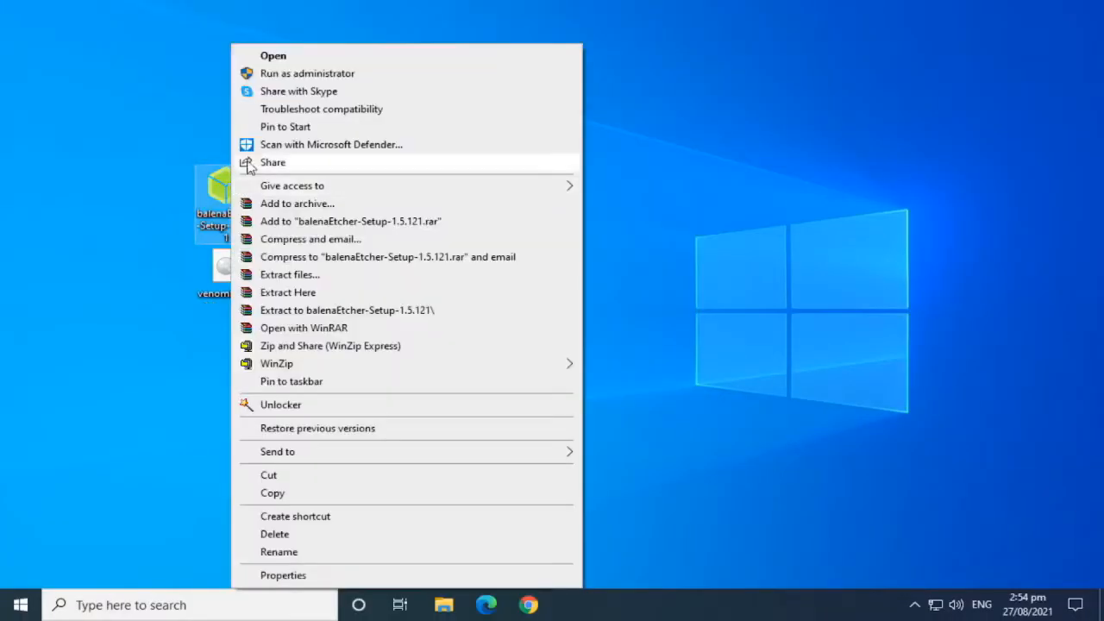
click(276, 60)
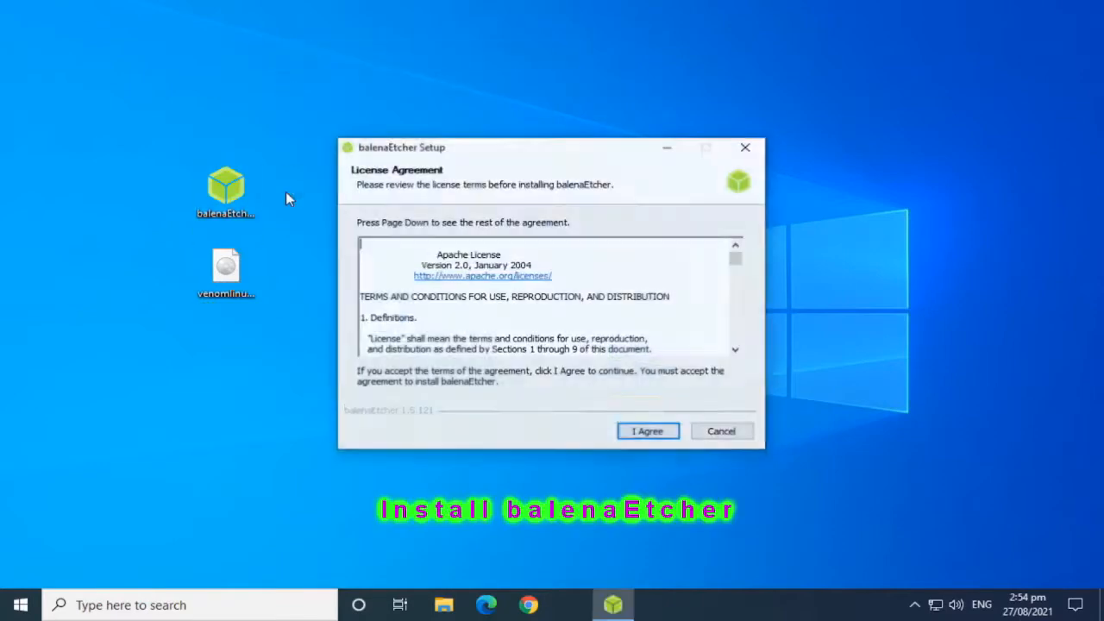
click(648, 430)
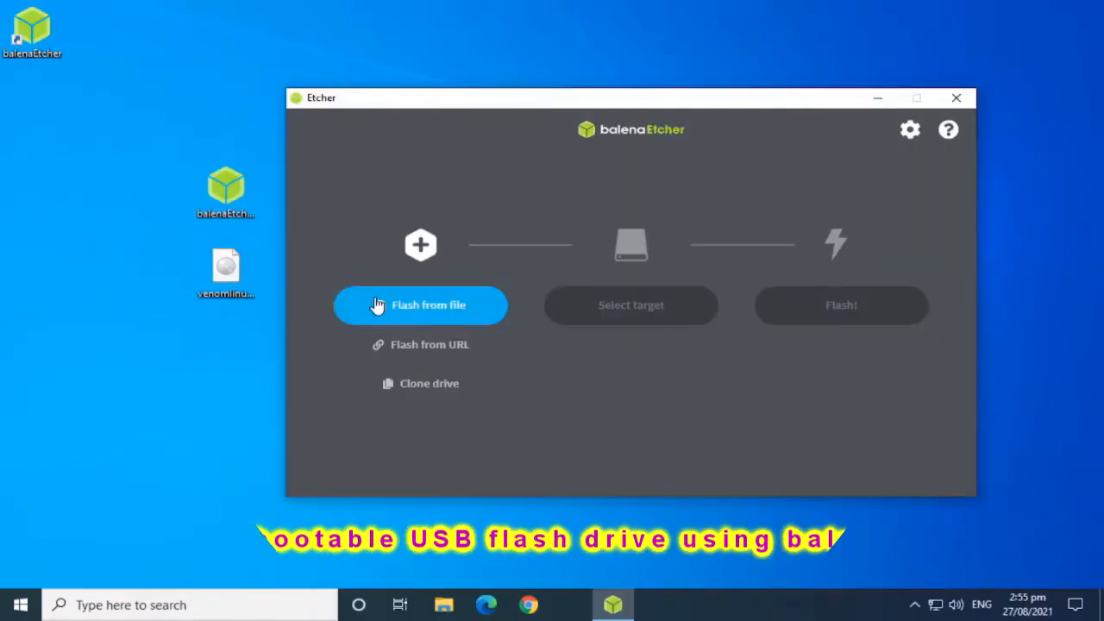
Step: Load the venomlinux-2.1-x86_64 image from the Desktop folder as the file to flash in Etcher
click(377, 305)
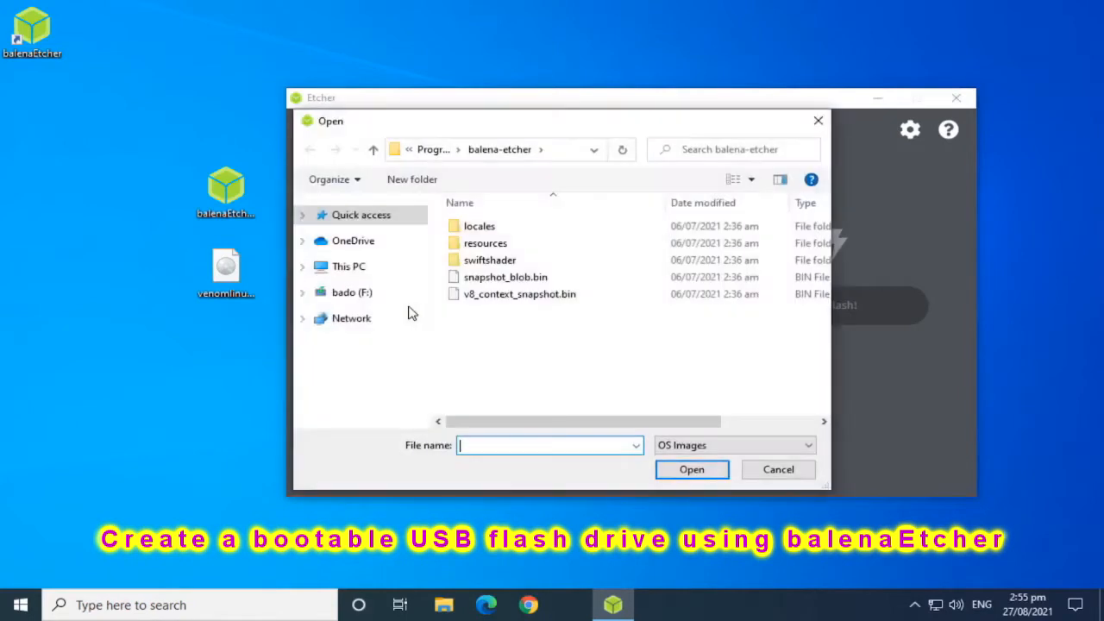
click(222, 274)
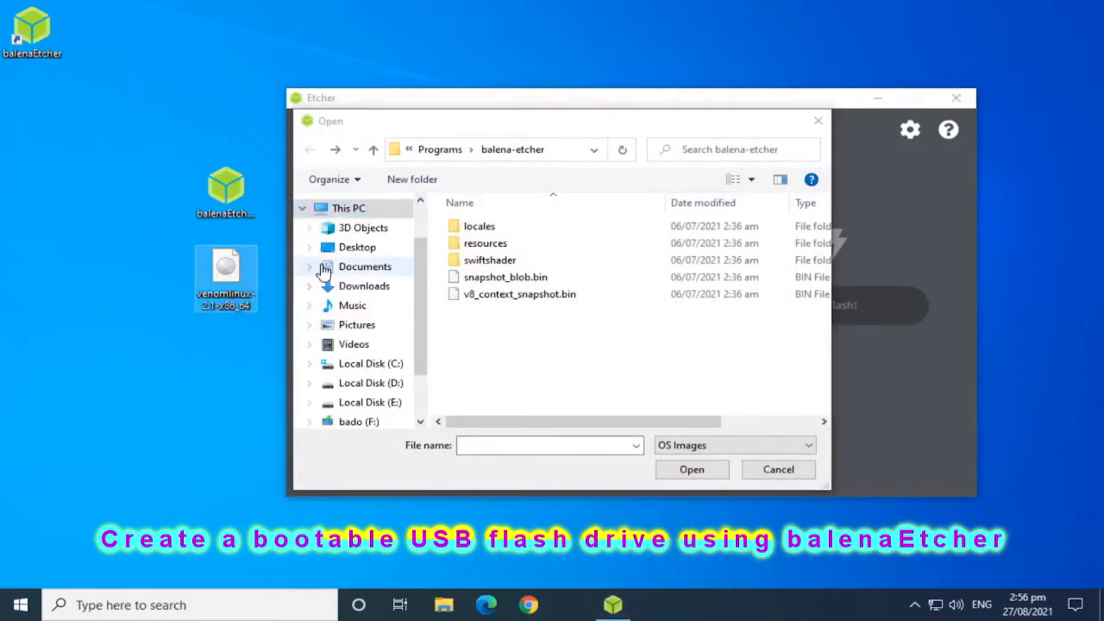
click(369, 253)
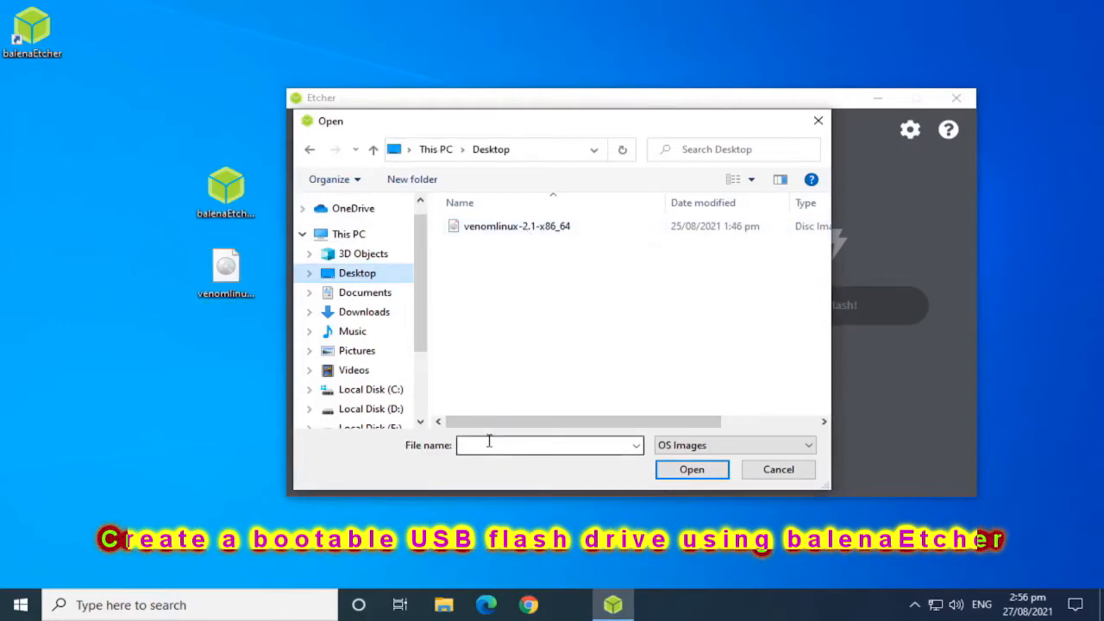
click(498, 231)
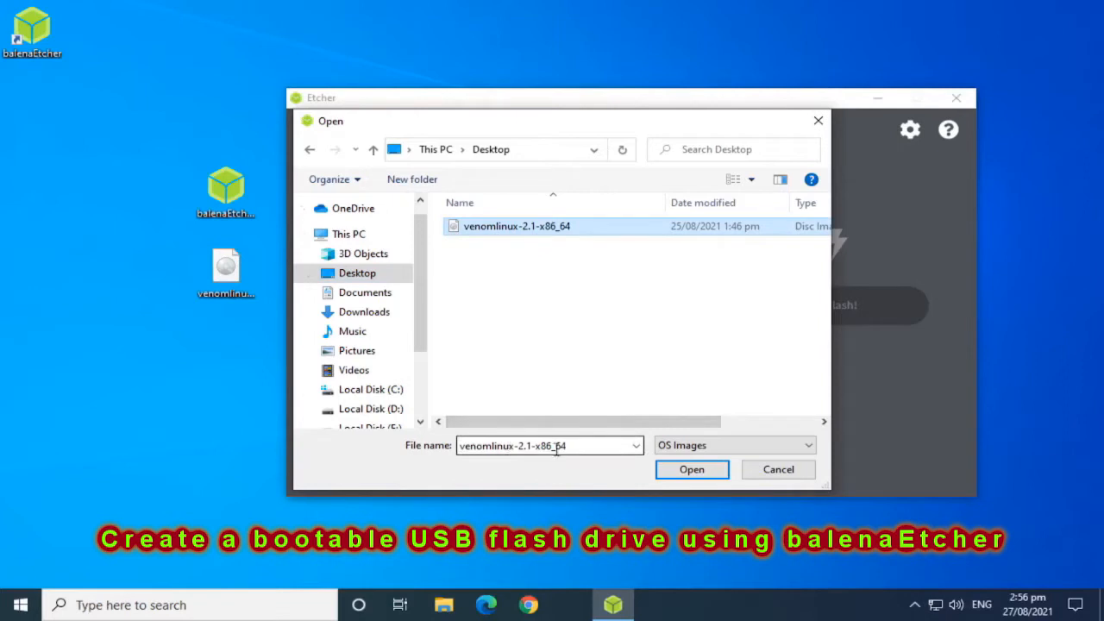
click(702, 471)
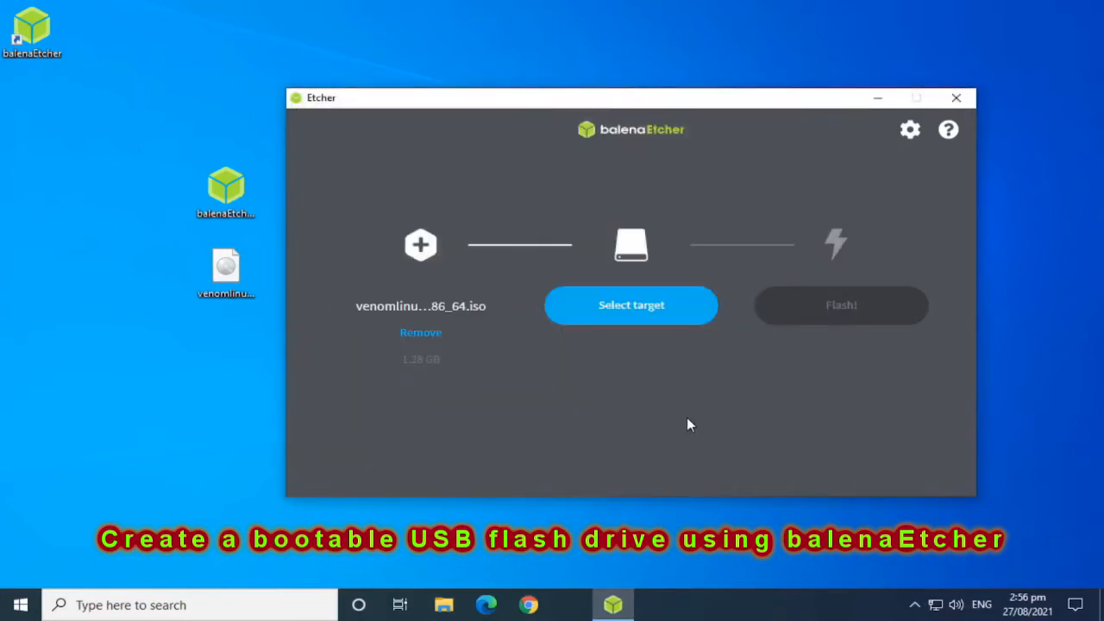
Step: Choose the VendorCo ProductCode USB Device at F:\ as the flash target
click(642, 312)
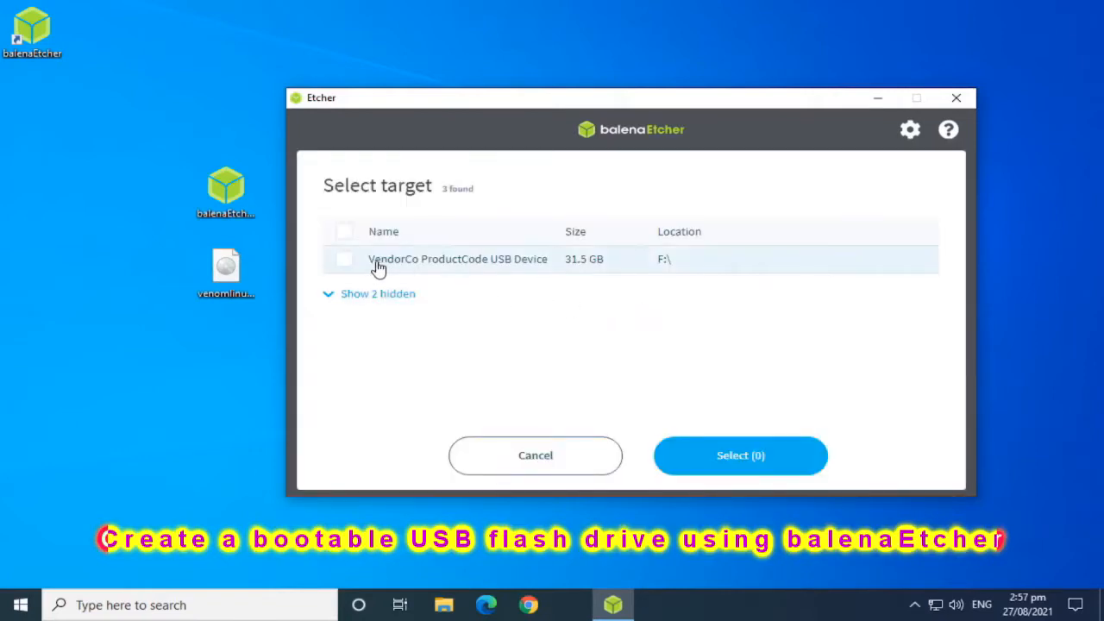
click(344, 259)
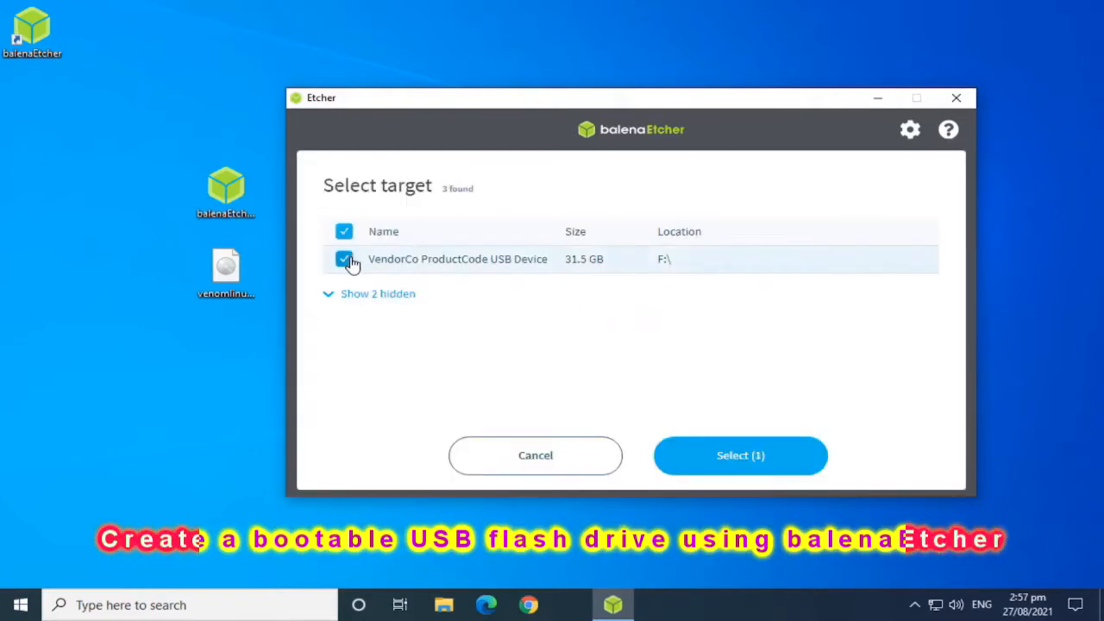
click(792, 457)
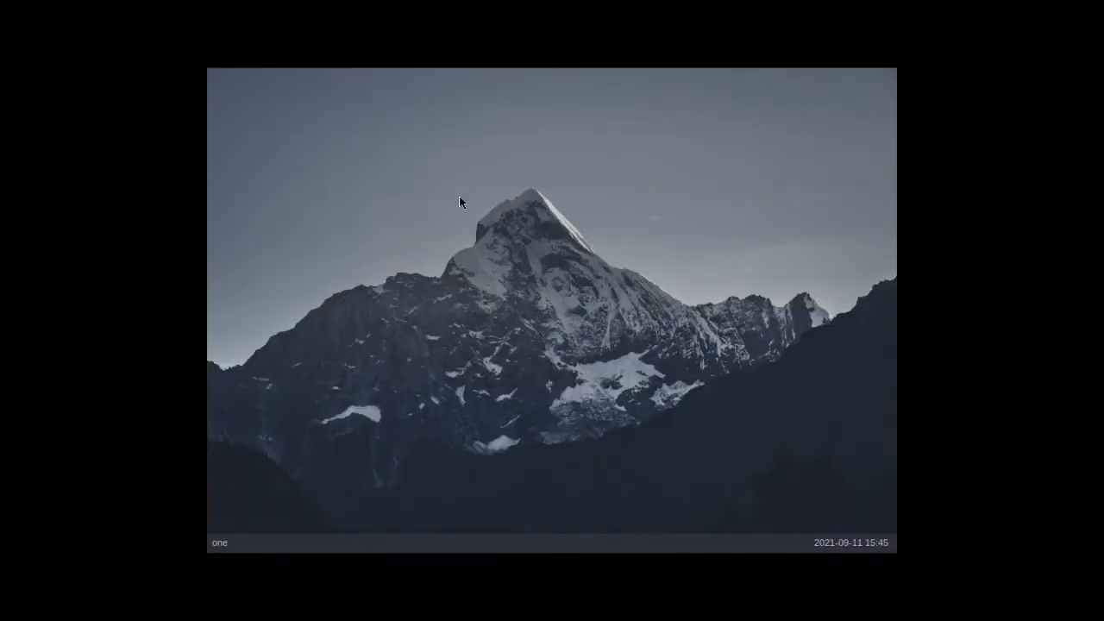
Step: Launch the Venom installer from the live desktop and set the keyboard keymap to us
right_click(468, 177)
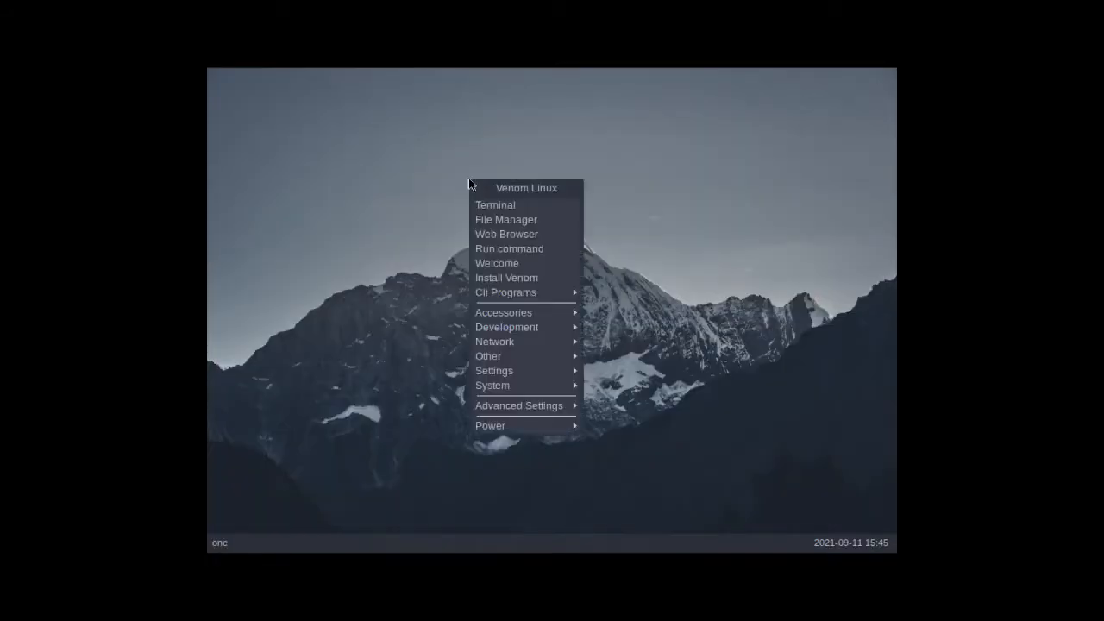
click(494, 276)
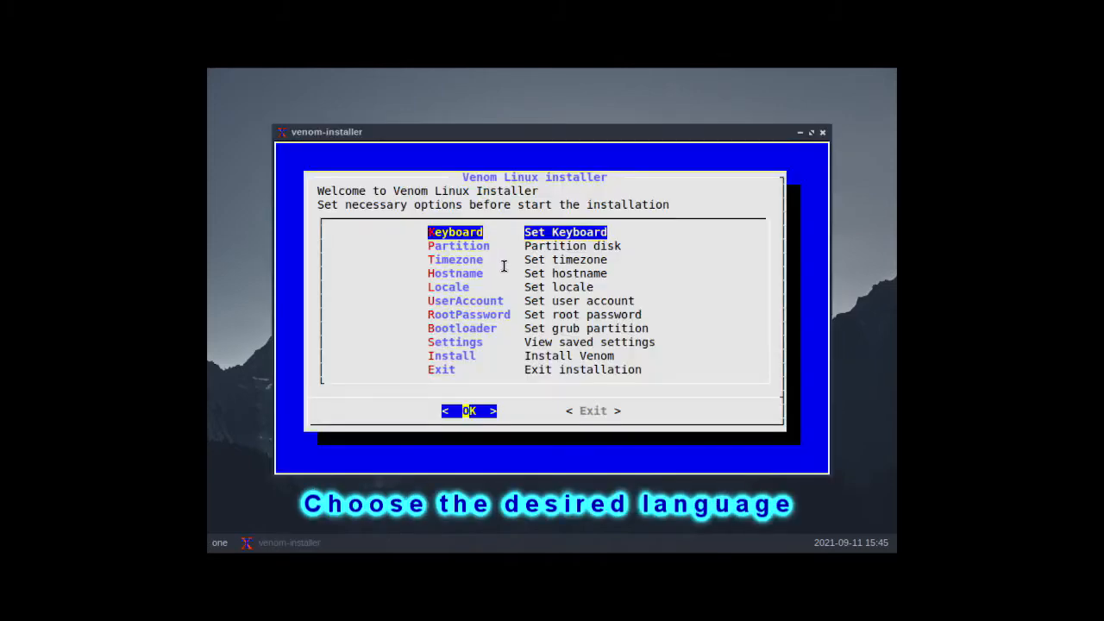
key(Return)
key(Down)
key(Down)
key(Down)
key(Down)
key(Down)
key(Down)
key(Down)
key(Down)
key(Down)
key(Down)
key(Down)
key(Down)
key(Down)
key(Down)
key(Down)
key(Down)
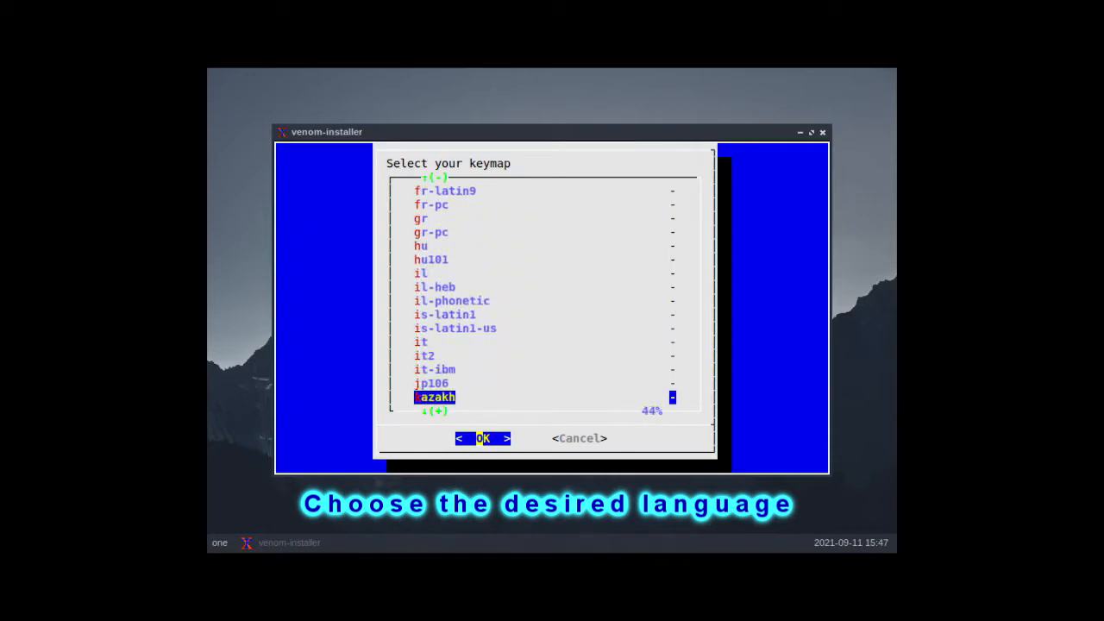
key(Down)
key(Down)
key(Down)
key(Down)
key(Down)
key(Down)
key(Down)
key(Down)
key(Down)
key(Down)
key(Down)
key(Down)
key(Down)
key(Down)
key(Down)
key(Down)
key(Down)
key(Down)
key(Down)
key(Down)
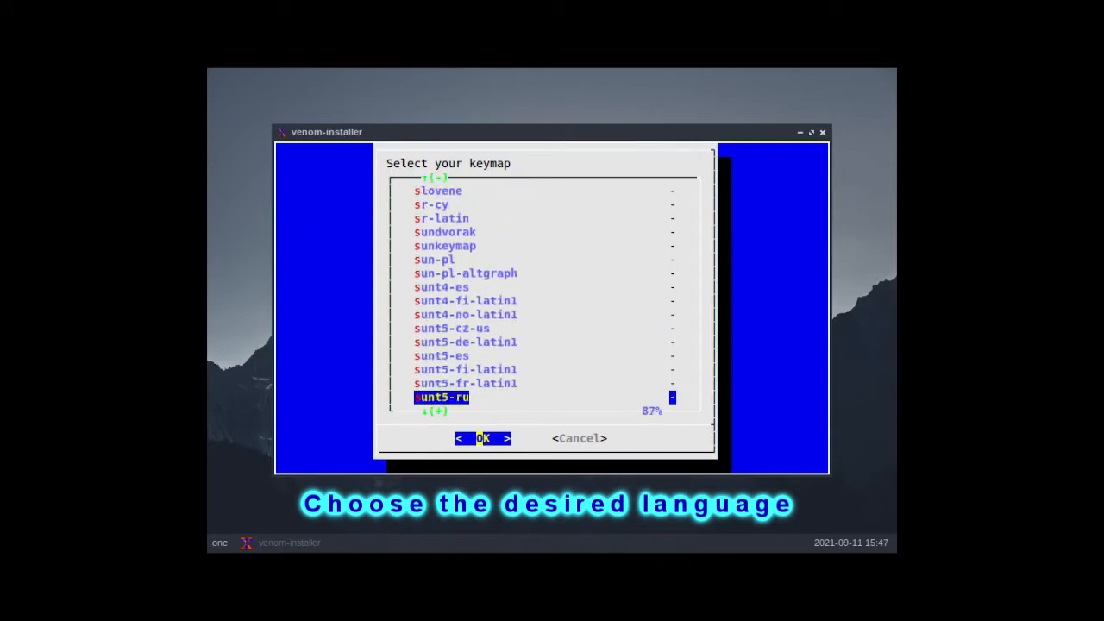
key(Down)
key(Down)
key(Down)
key(Down)
key(Down)
key(Down)
key(Down)
key(Down)
key(Down)
key(Down)
key(Down)
key(Down)
key(Down)
key(Down)
key(Down)
key(Down)
key(Down)
key(Down)
key(Down)
key(Down)
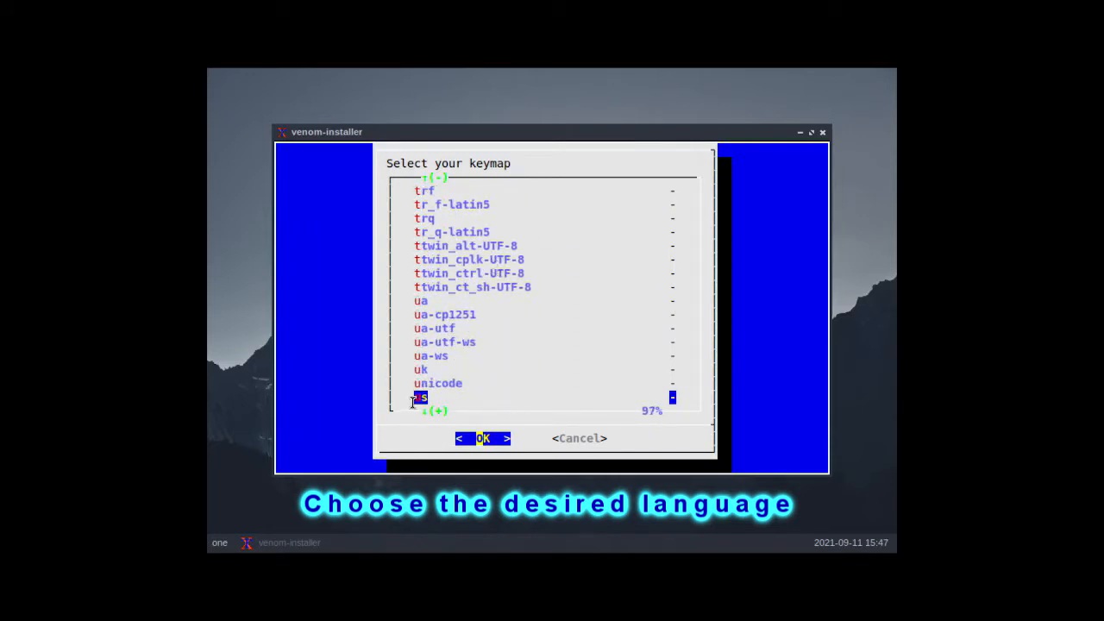
key(Return)
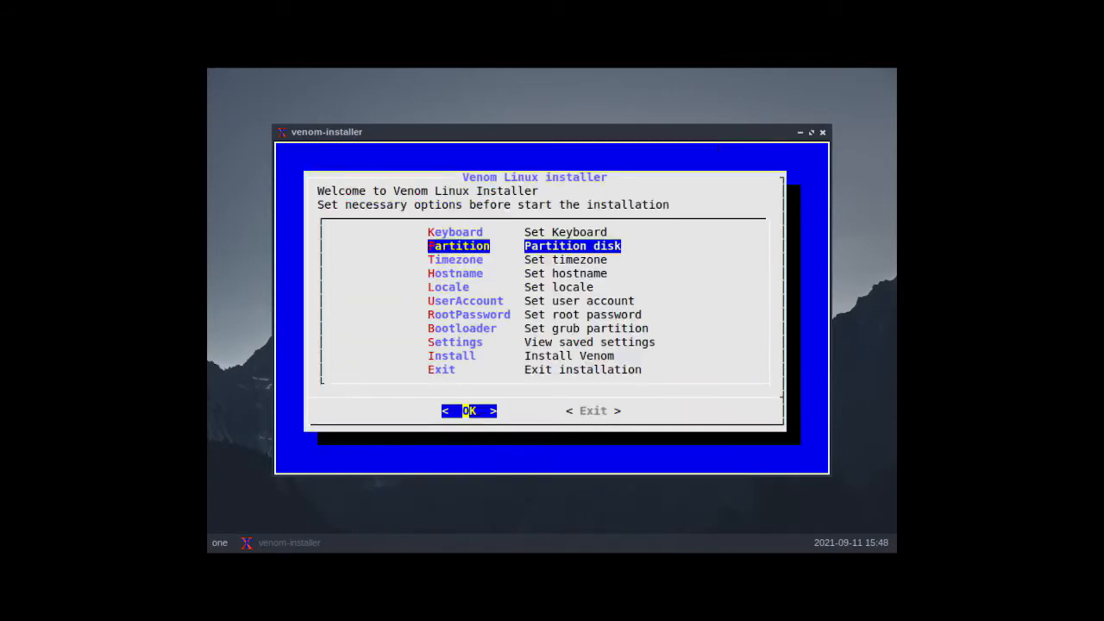
Step: Begin disk partitioning in the installer using cfdisk on /dev/sda and create a gpt label
key(Return)
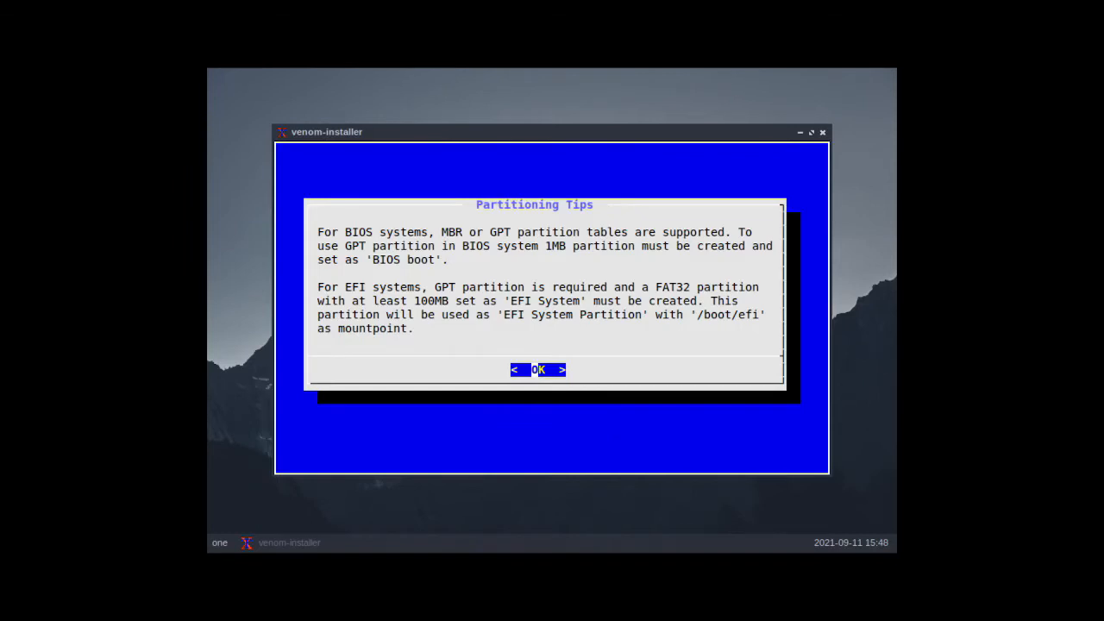
key(Return)
key(Return)
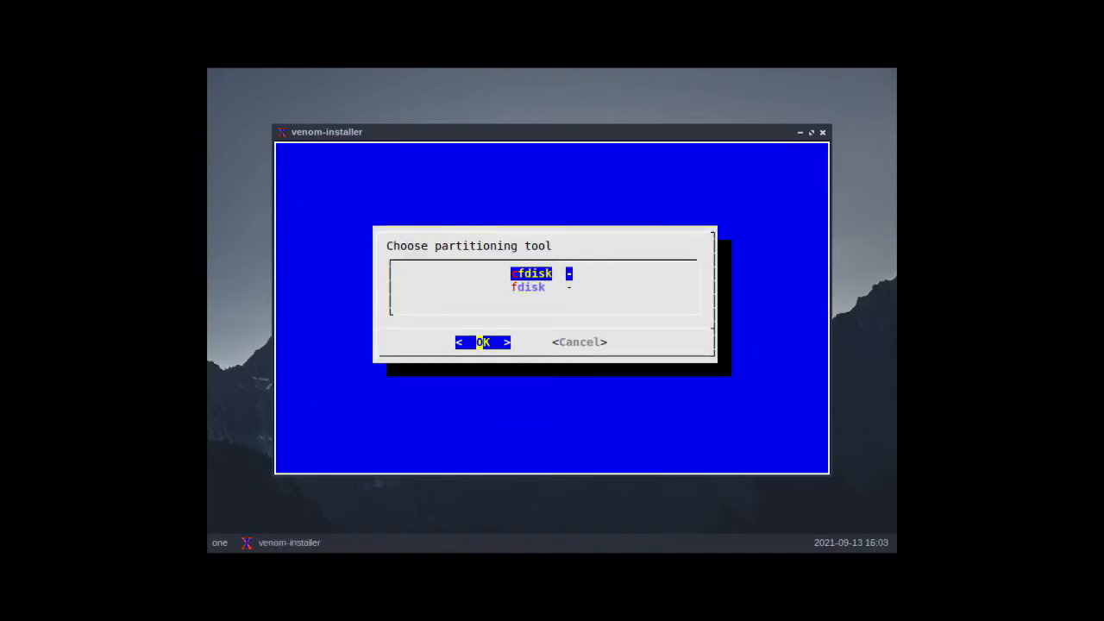
key(Return)
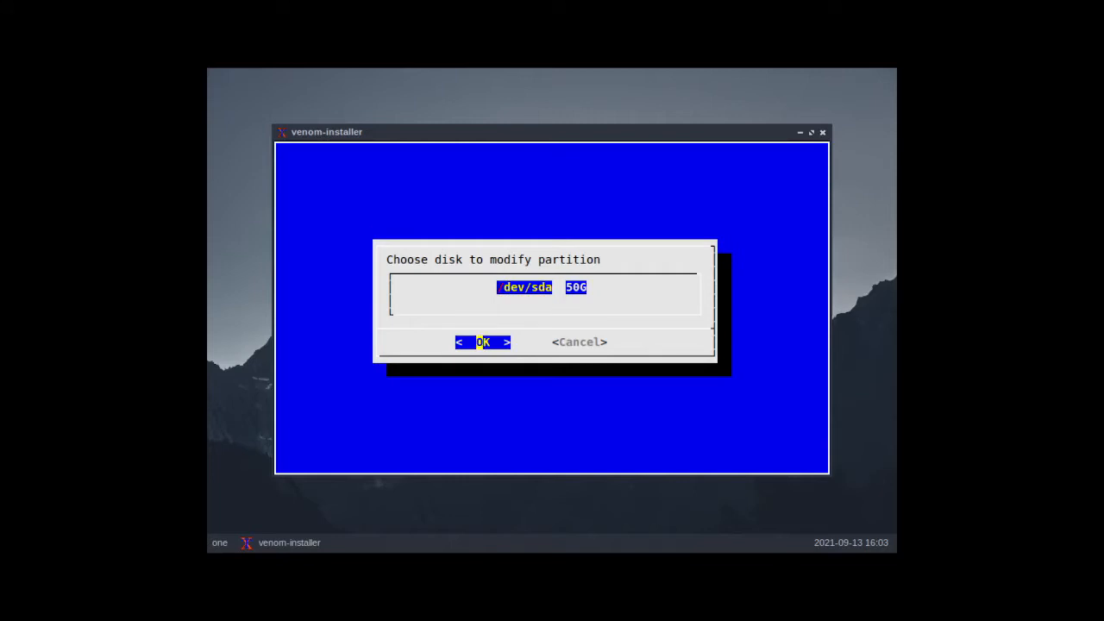
key(Return)
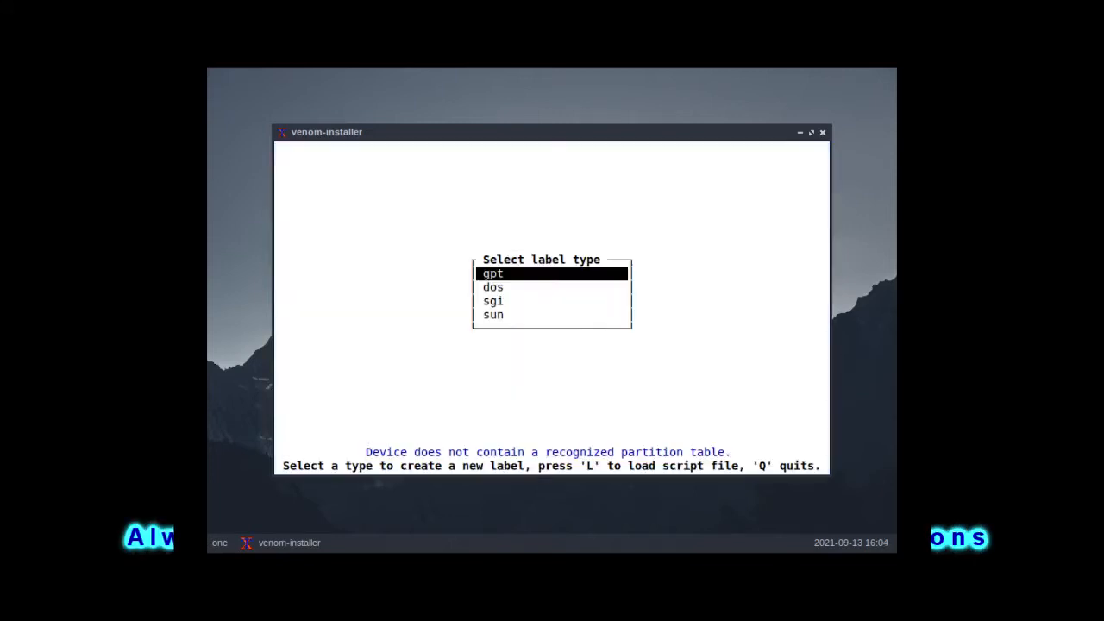
key(Return)
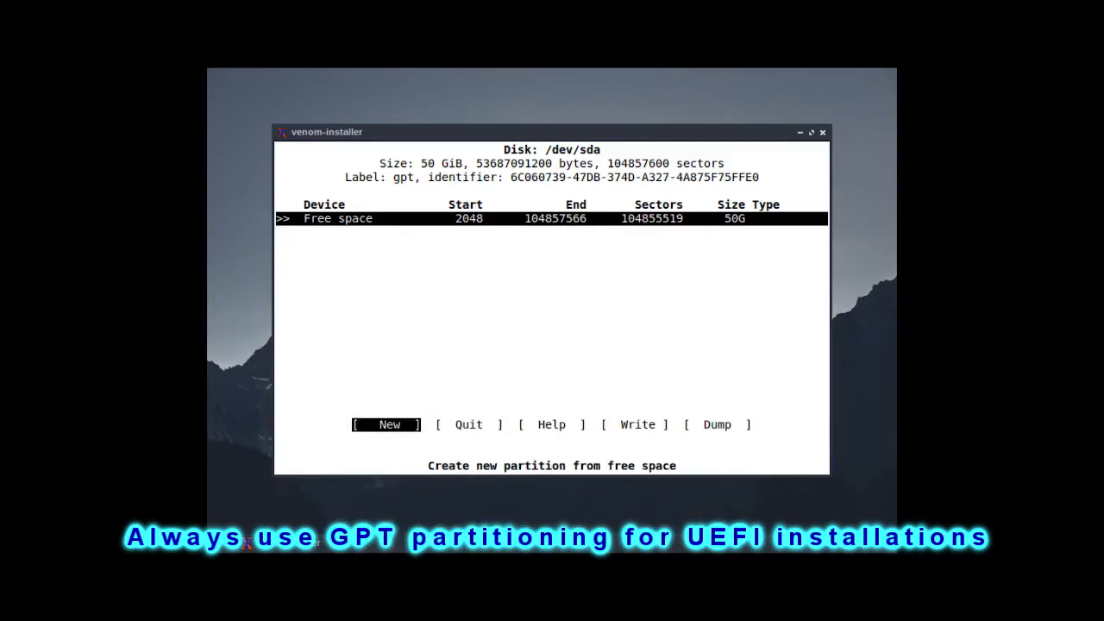
Step: Create a 1M partition from the free space on /dev/sda
key(Return)
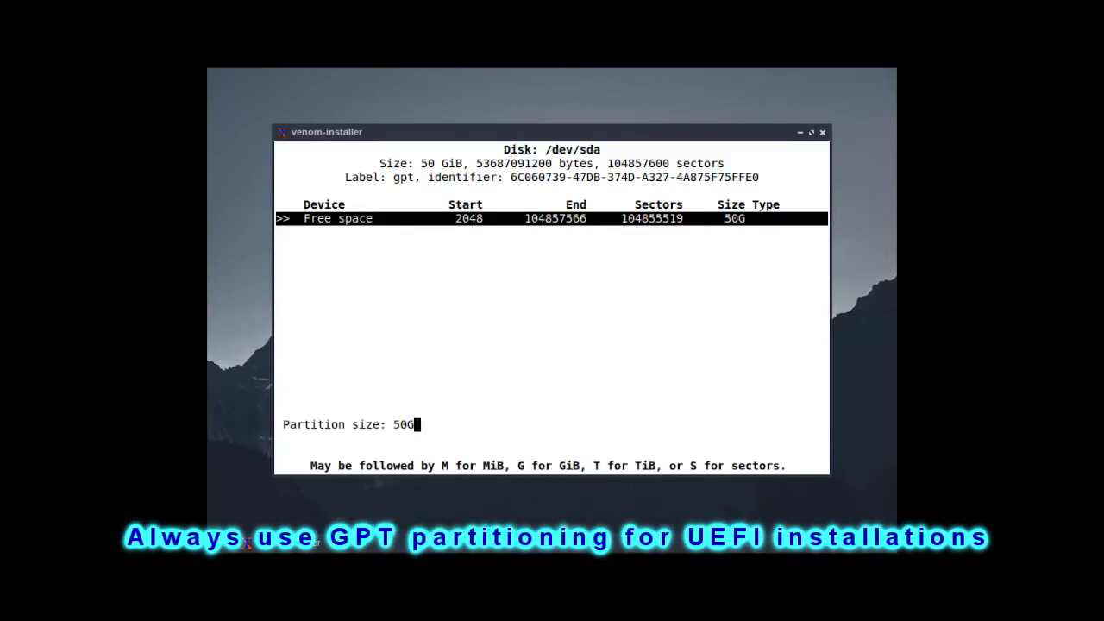
key(BackSpace)
key(BackSpace)
key(BackSpace)
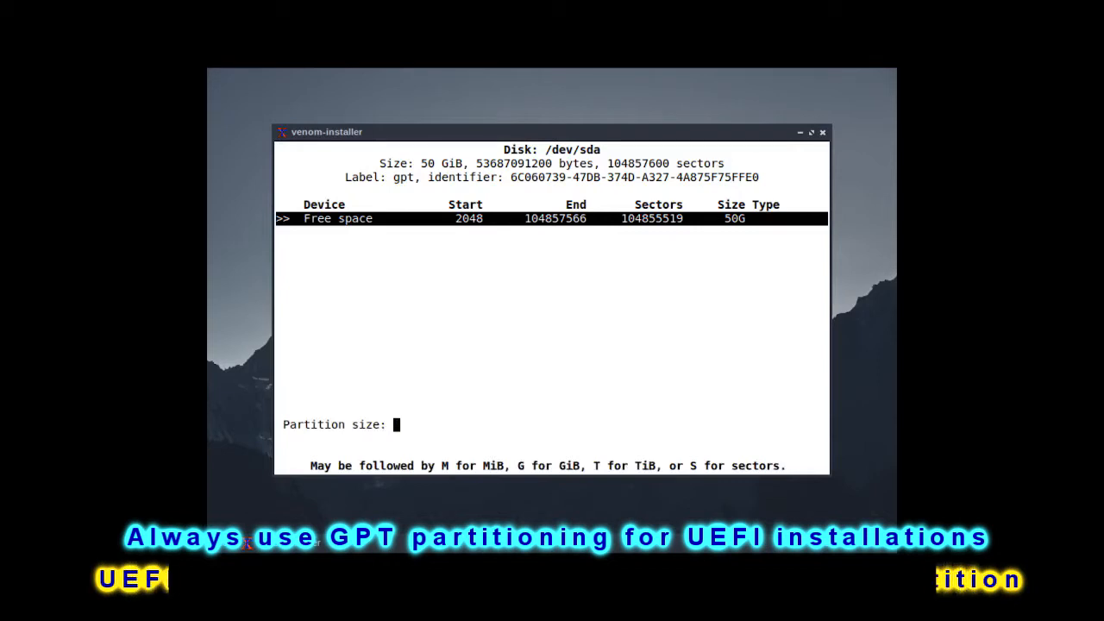
text(1M)
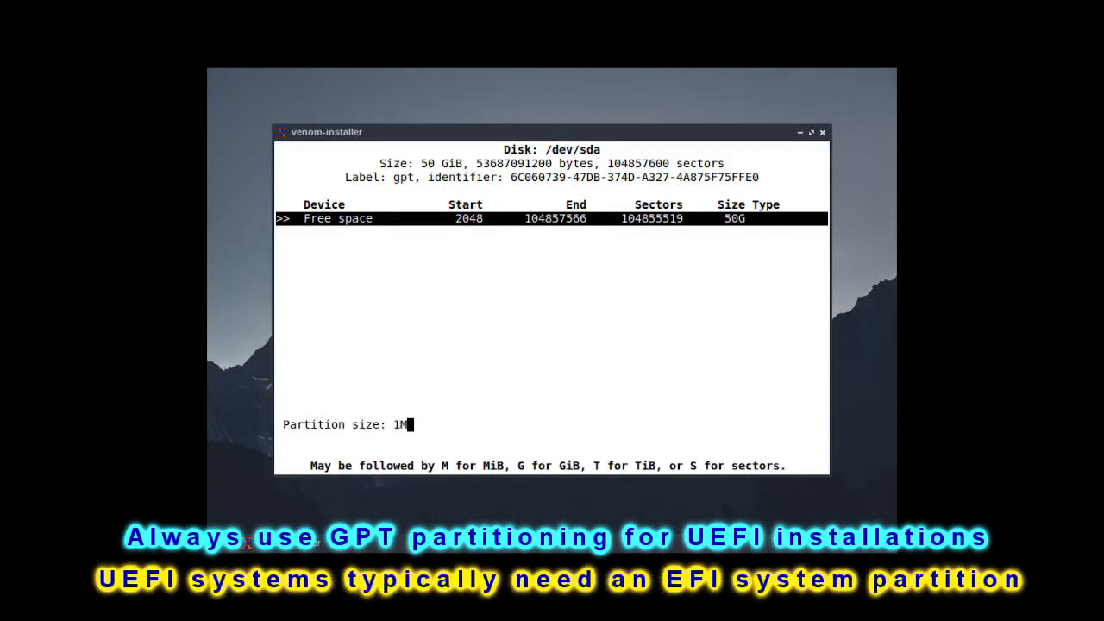
key(Return)
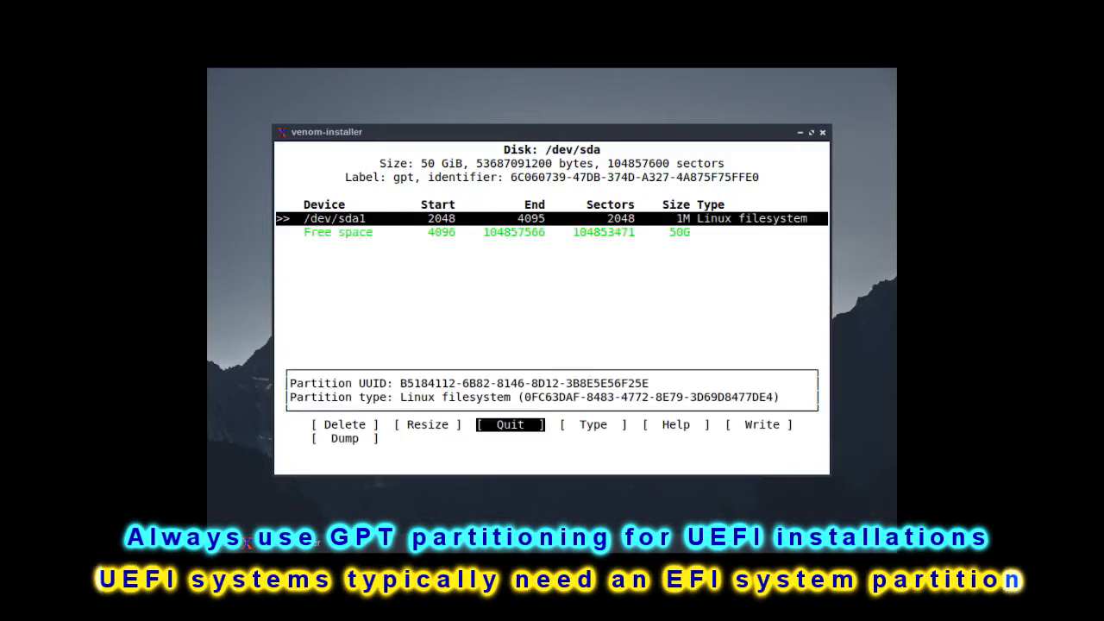
Step: Change the partition type of /dev/sda1 to BIOS boot
key(Right)
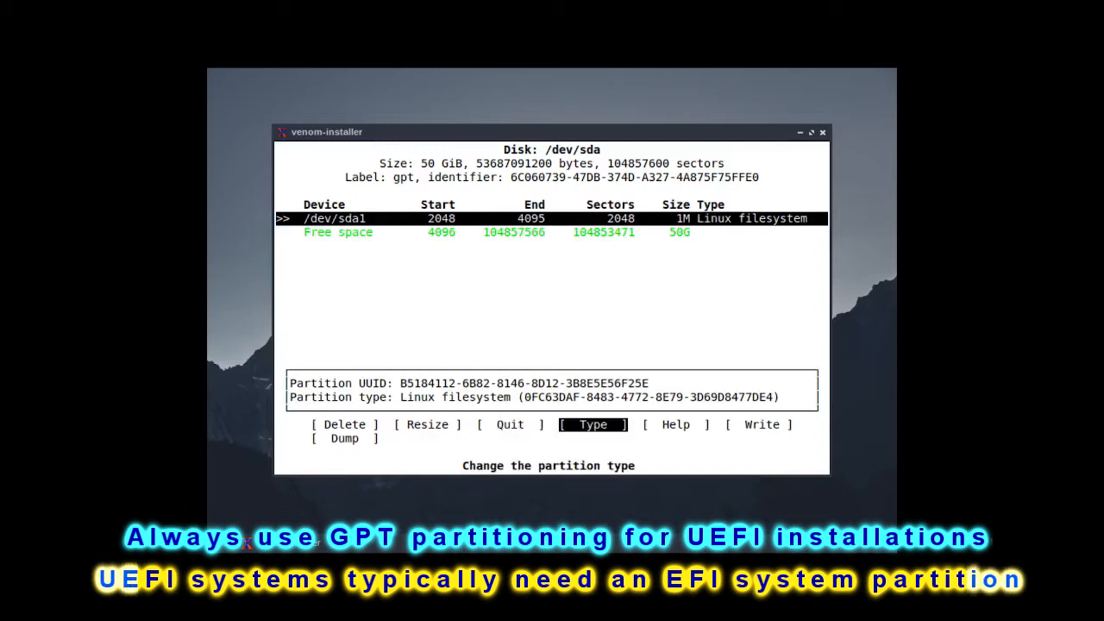
key(Return)
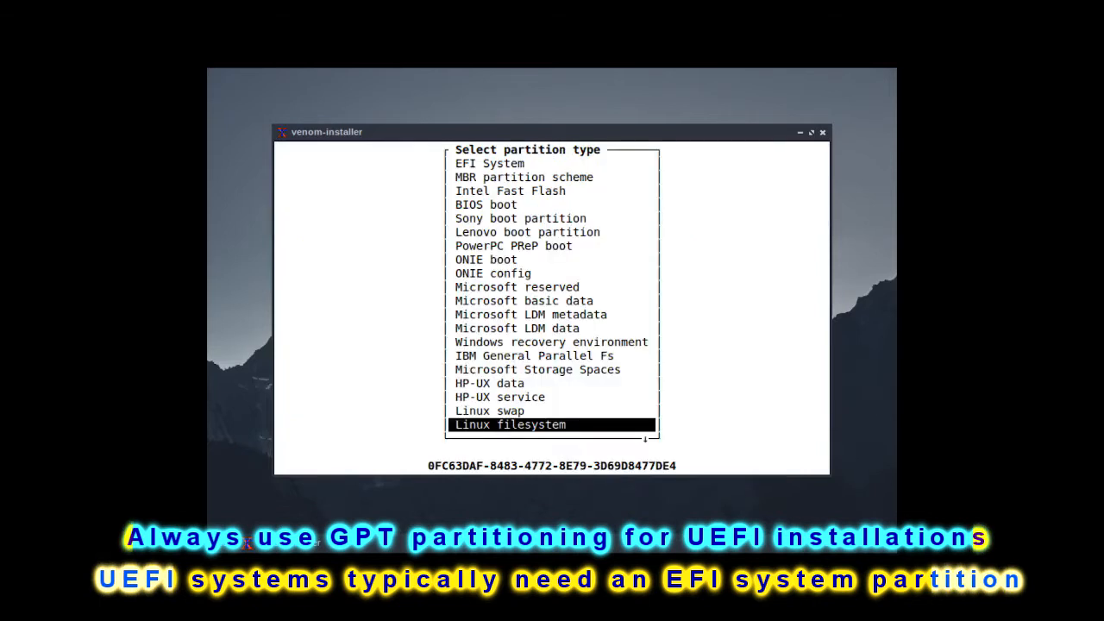
key(Up)
key(Up)
key(Up)
key(Up)
key(Up)
key(Up)
key(Up)
key(Up)
key(Up)
key(Up)
key(Up)
key(Up)
key(Up)
key(Up)
key(Up)
key(Up)
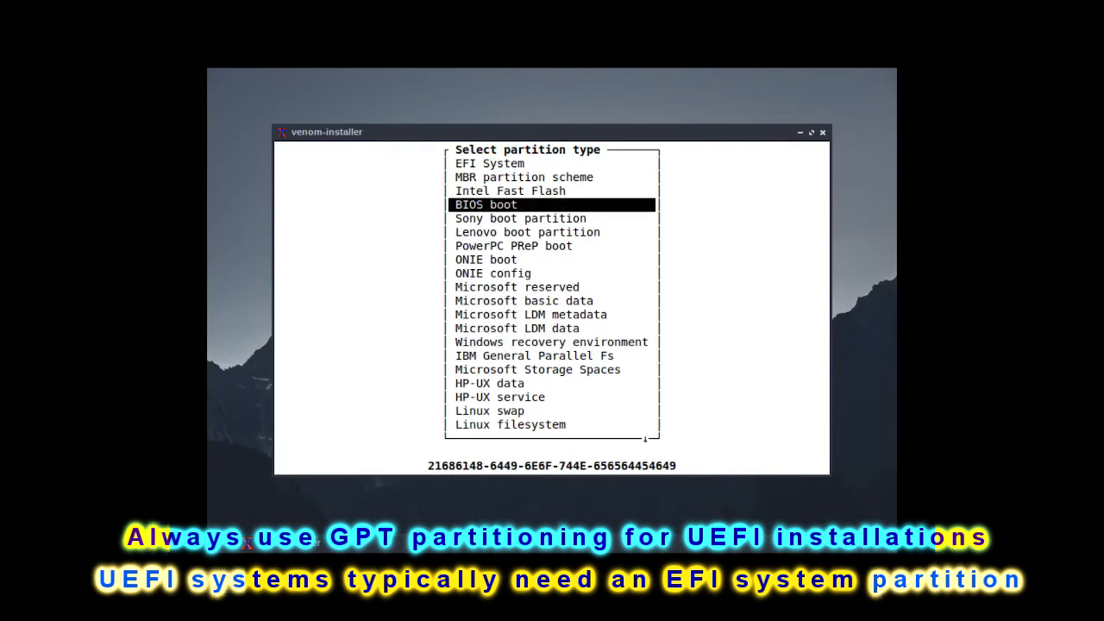
key(Return)
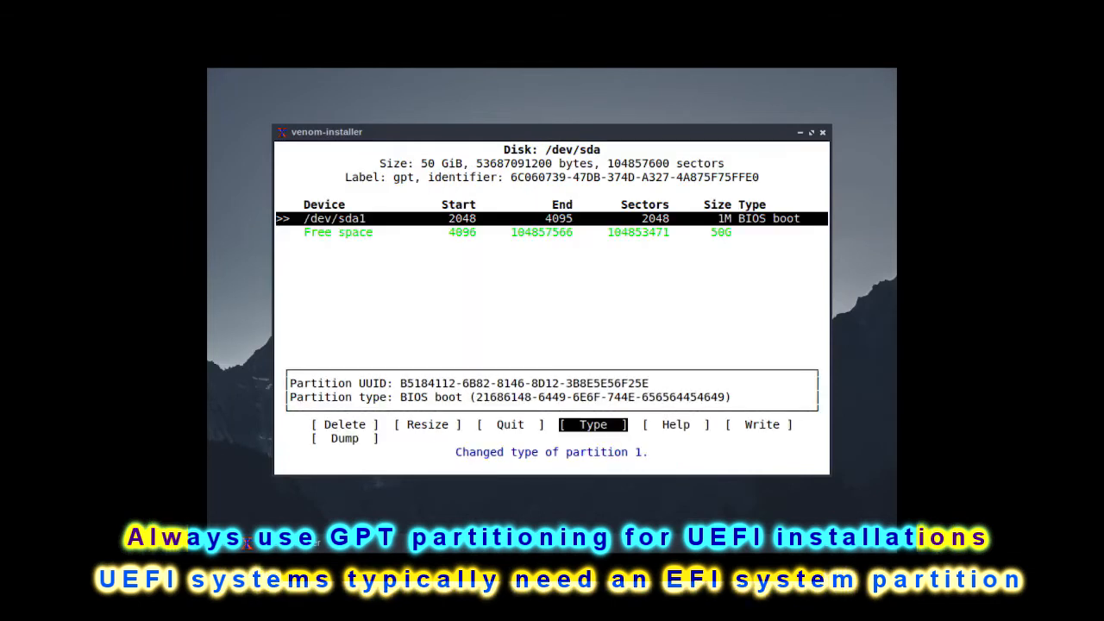
Step: Create a second partition of 200M from the remaining free space
key(Down)
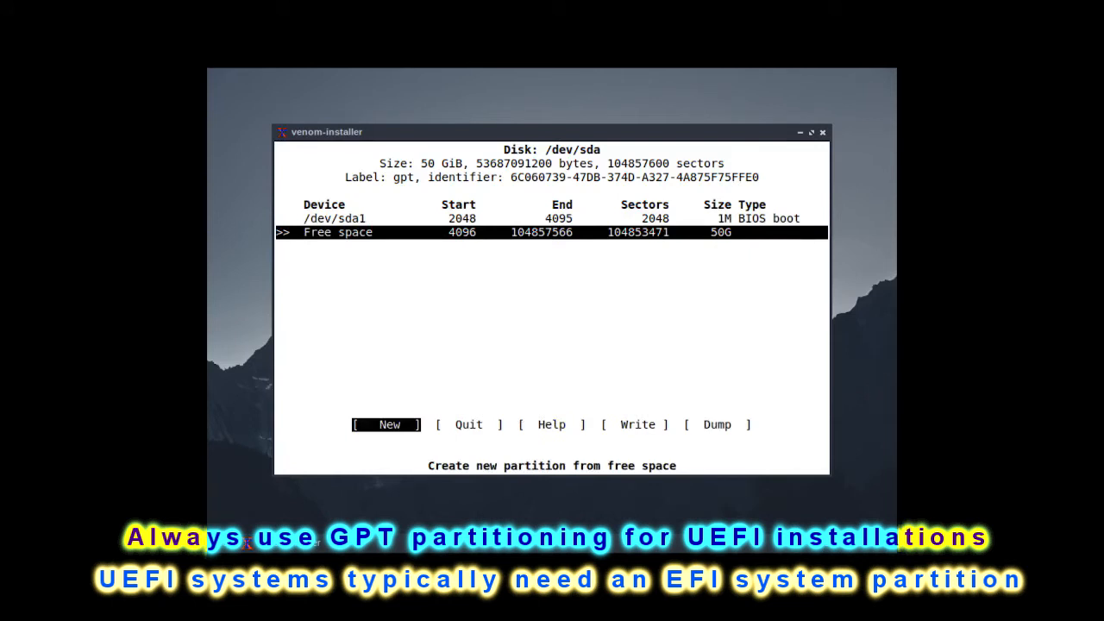
key(Return)
key(BackSpace)
key(BackSpace)
key(BackSpace)
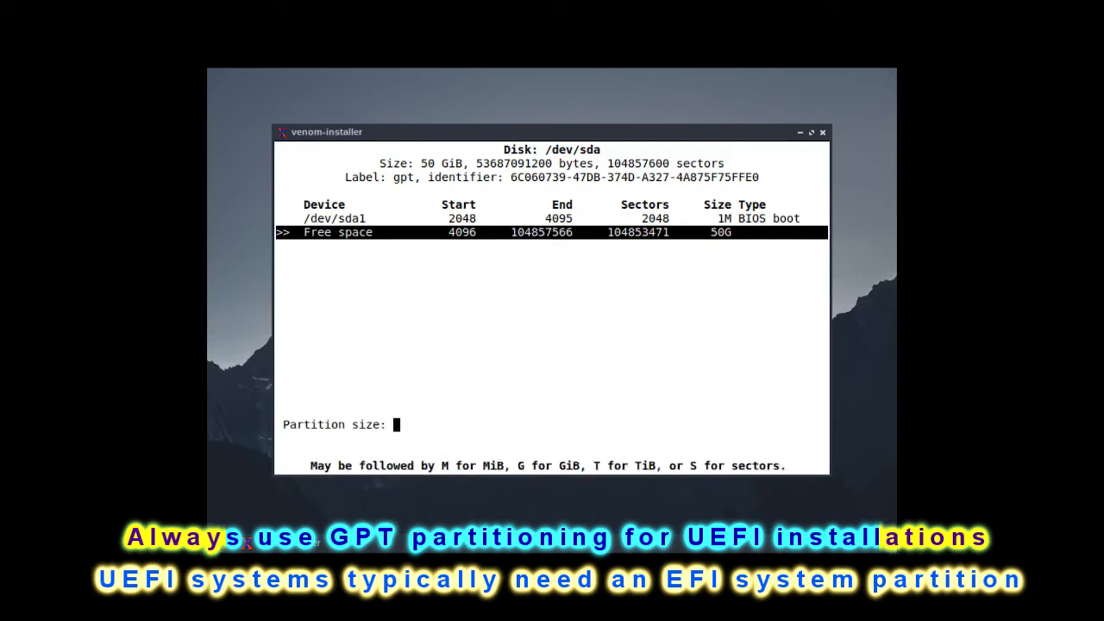
text(200M)
key(Return)
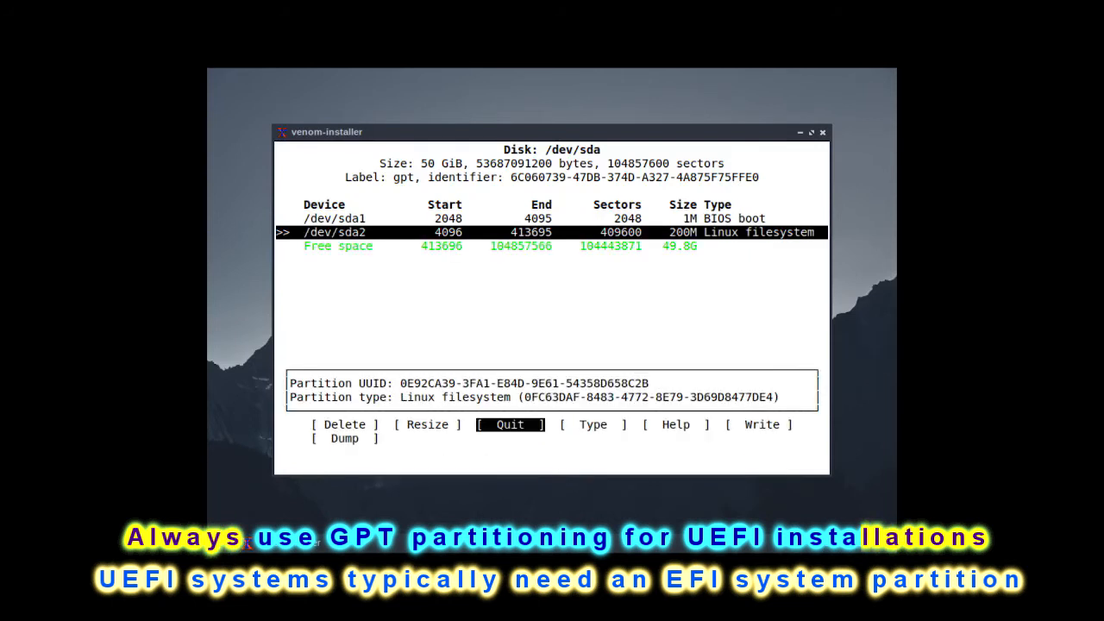
Step: Change the partition type of /dev/sda2 to EFI System
key(Right)
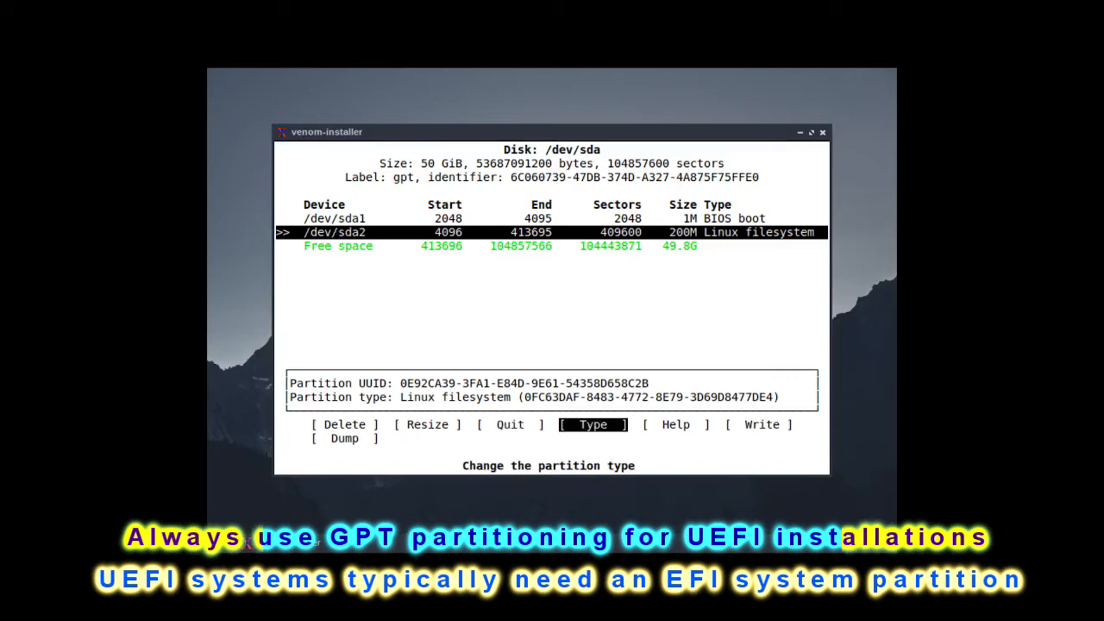
key(Return)
key(Up)
key(Up)
key(Up)
key(Up)
key(Up)
key(Up)
key(Up)
key(Up)
key(Up)
key(Up)
key(Up)
key(Up)
key(Up)
key(Up)
key(Up)
key(Up)
key(Up)
key(Up)
key(Up)
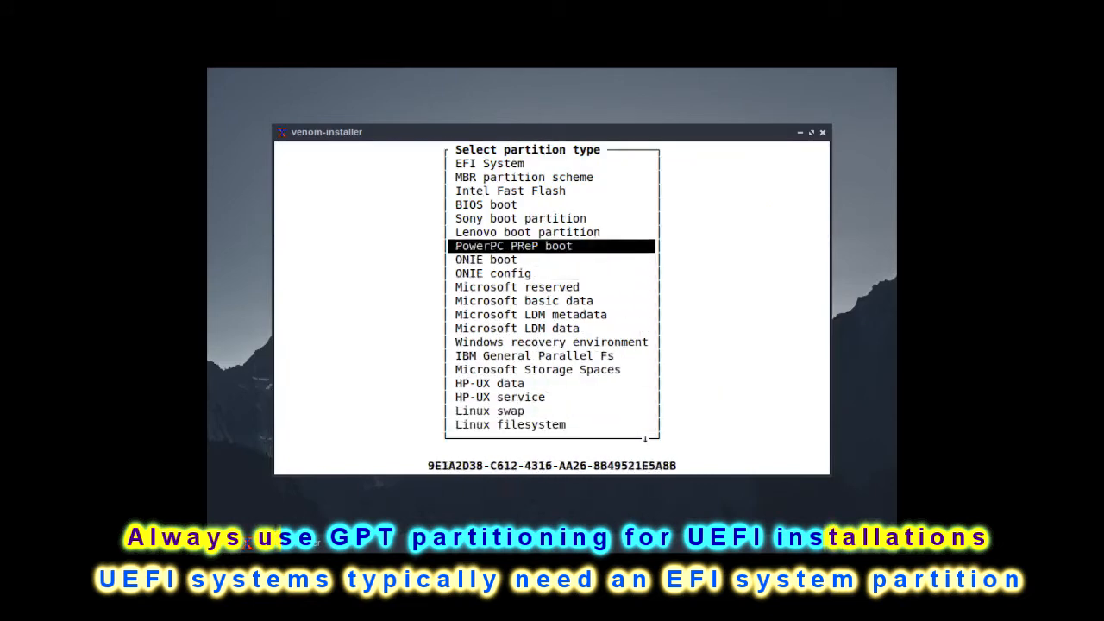
key(Return)
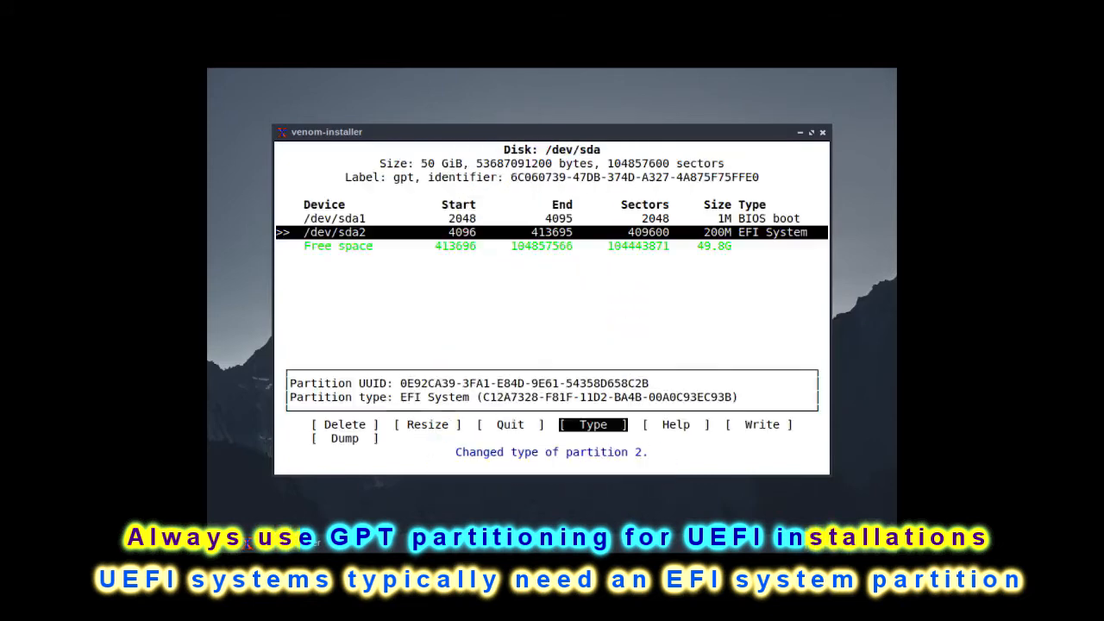
Step: Create a third partition of 20G from the free space, keeping the Linux filesystem type
key(Down)
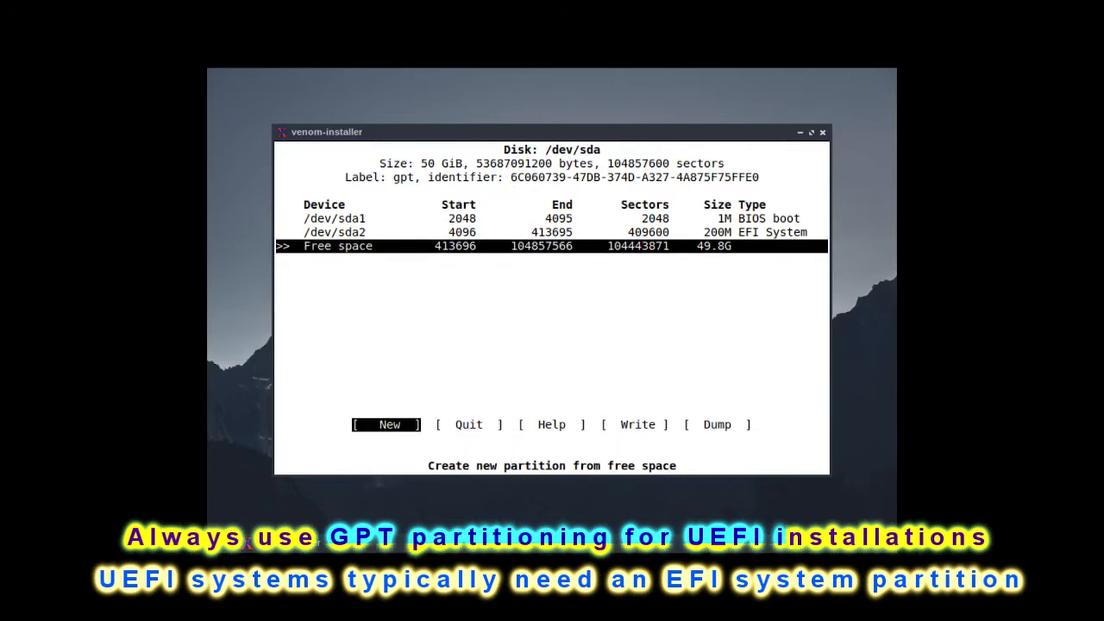
key(Return)
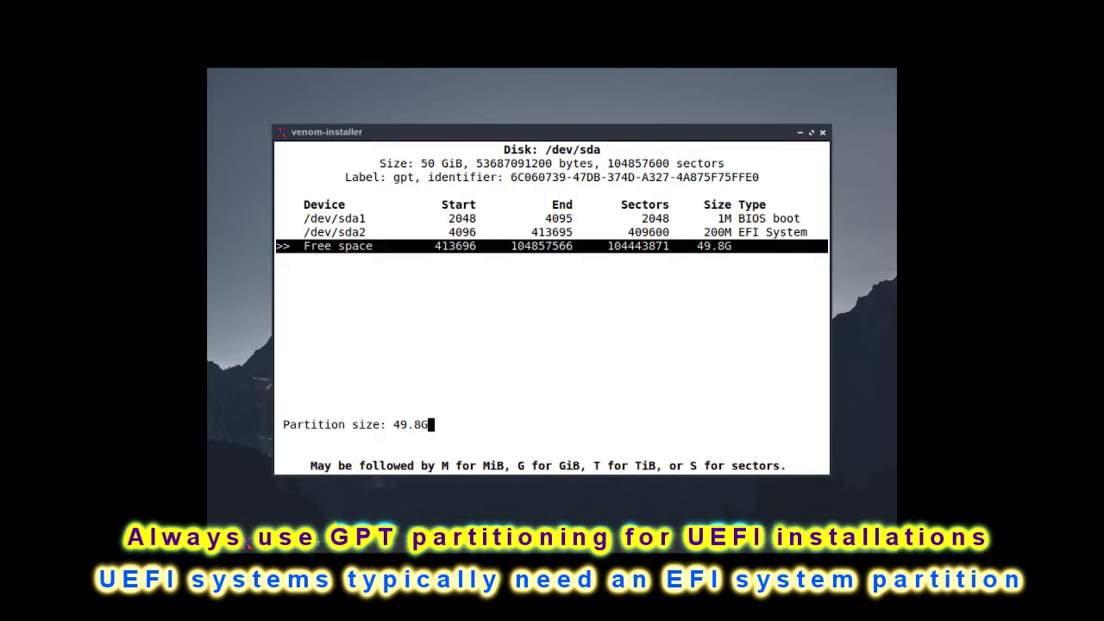
key(BackSpace)
key(BackSpace)
key(BackSpace)
key(BackSpace)
key(BackSpace)
key(Return)
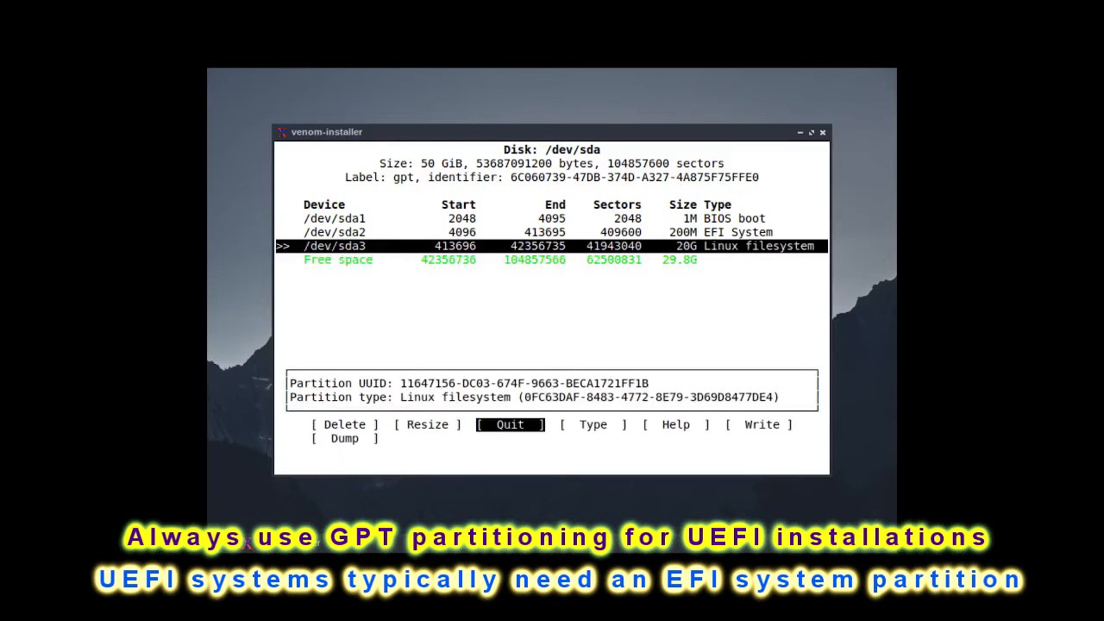
Step: Create a fourth partition of 4G from the free space and set its type to Linux swap
key(Down)
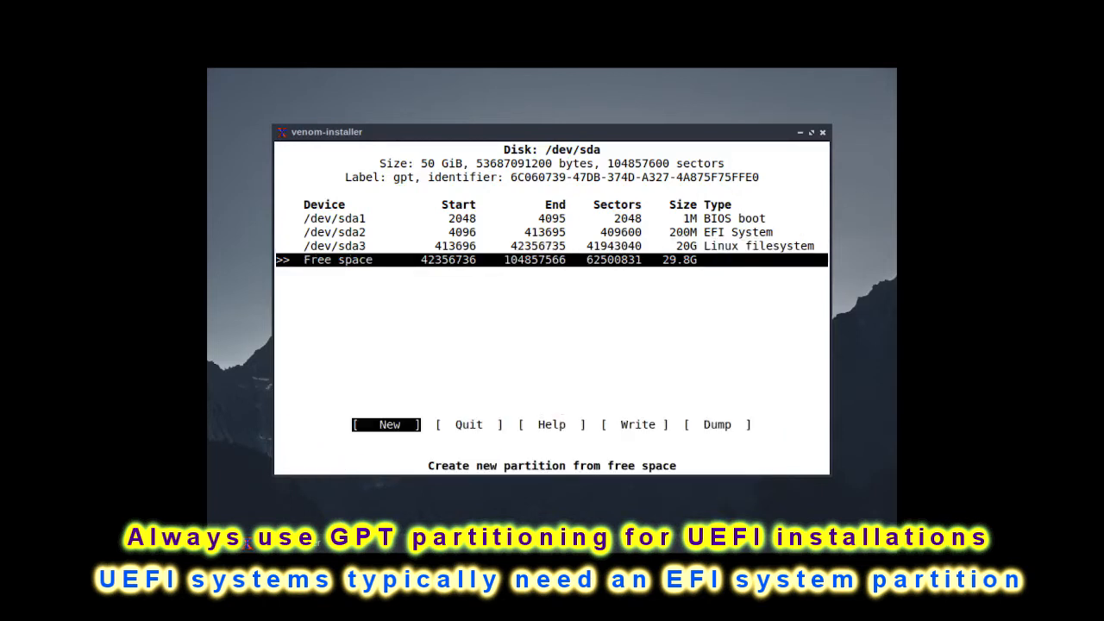
key(Return)
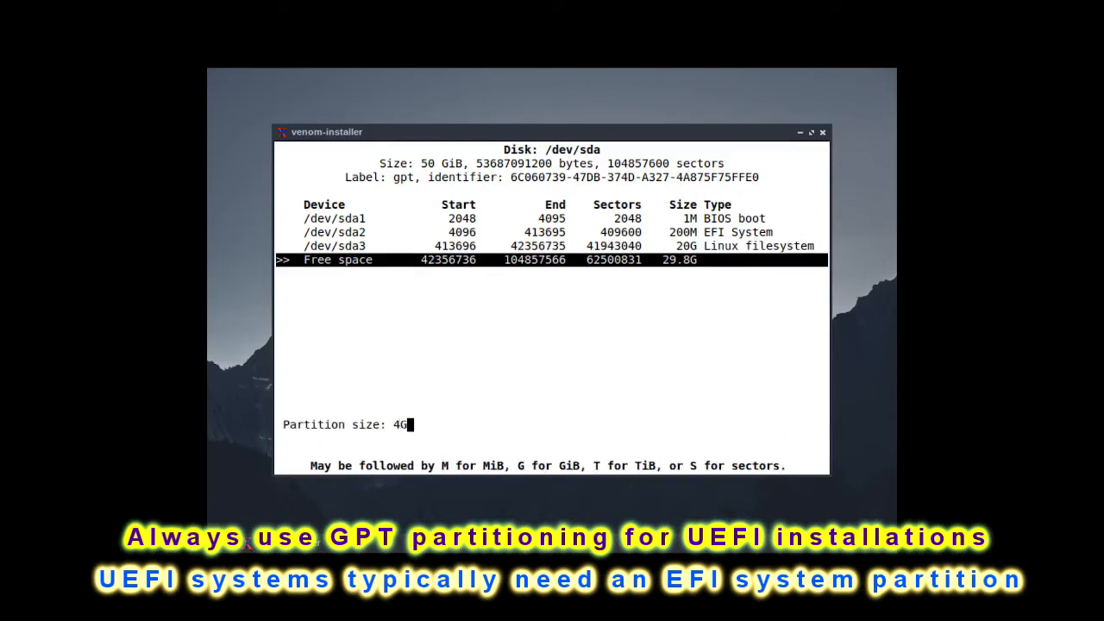
key(Return)
key(Right)
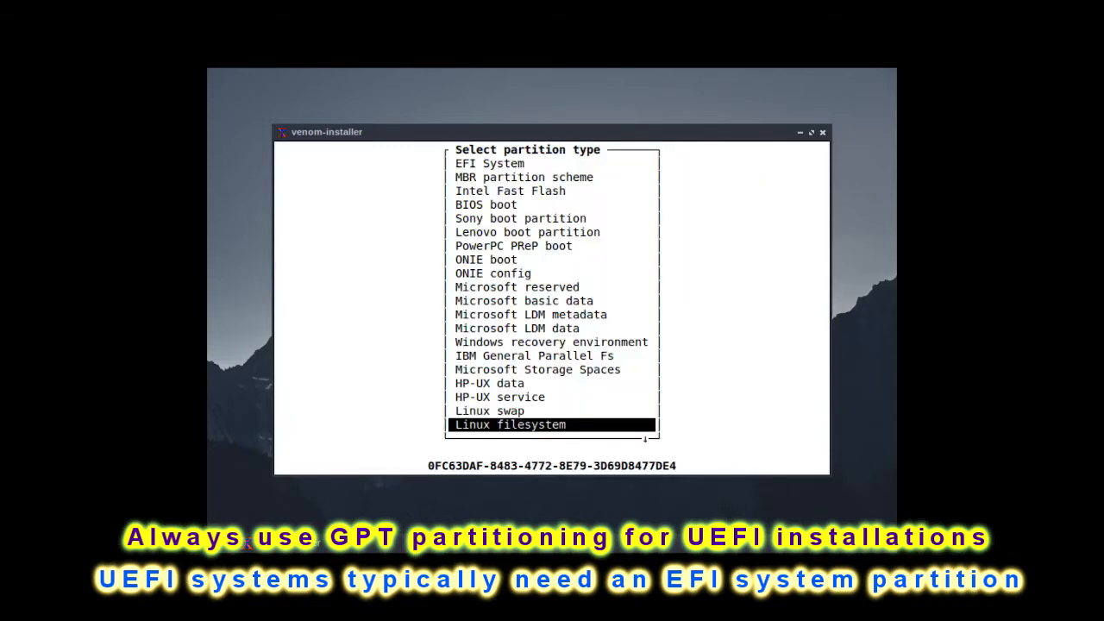
key(Up)
key(Return)
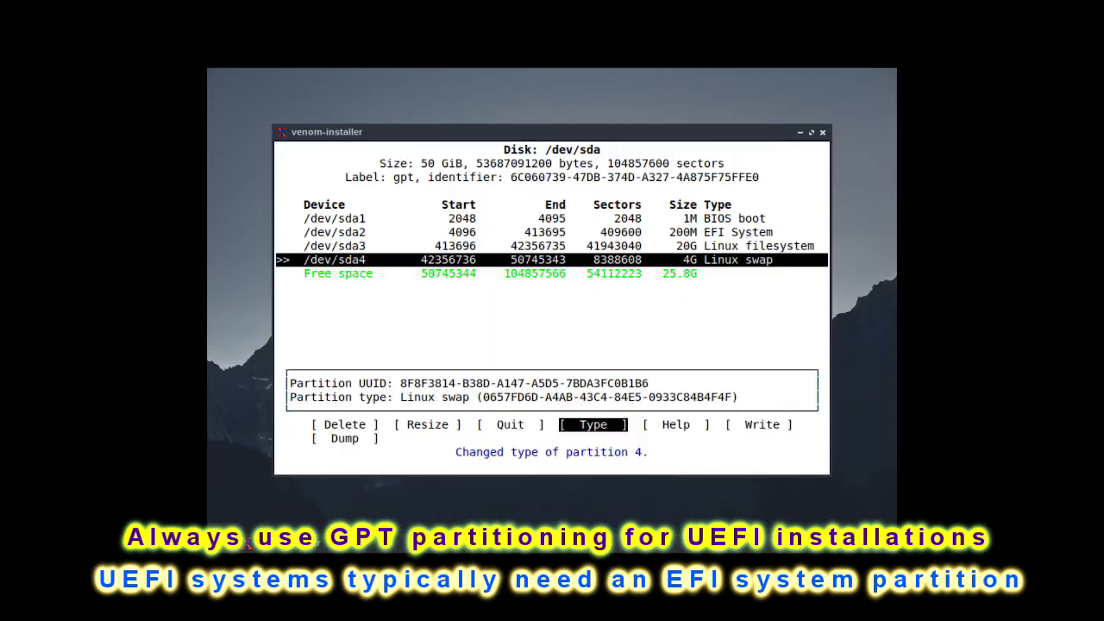
Step: Create a fifth partition using all the remaining 25.8G of free space, with the Linux filesystem type
key(Down)
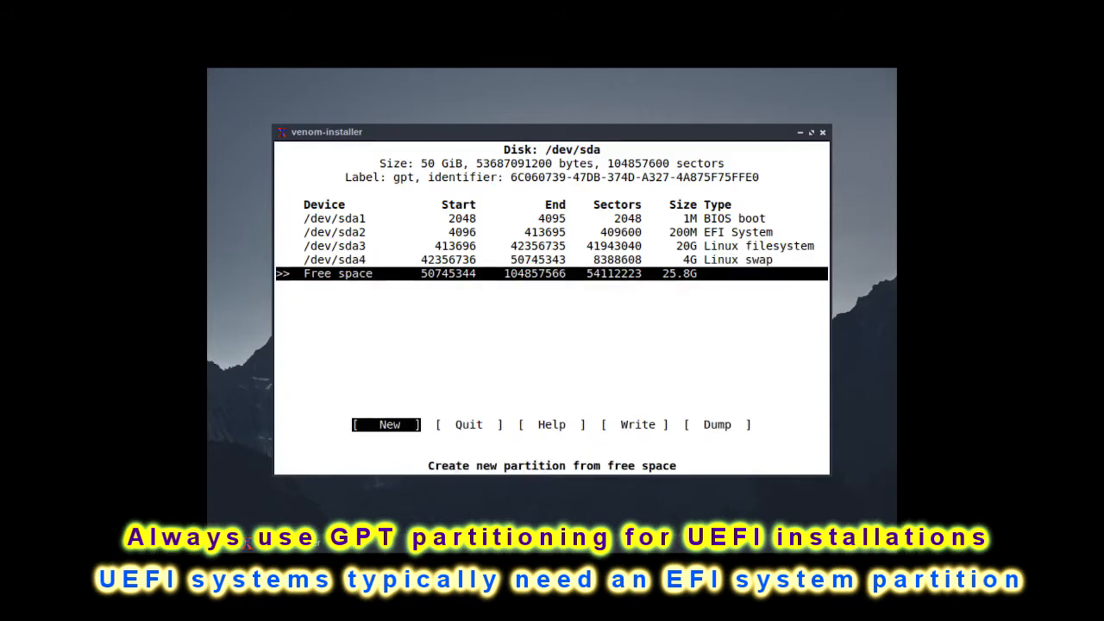
key(Return)
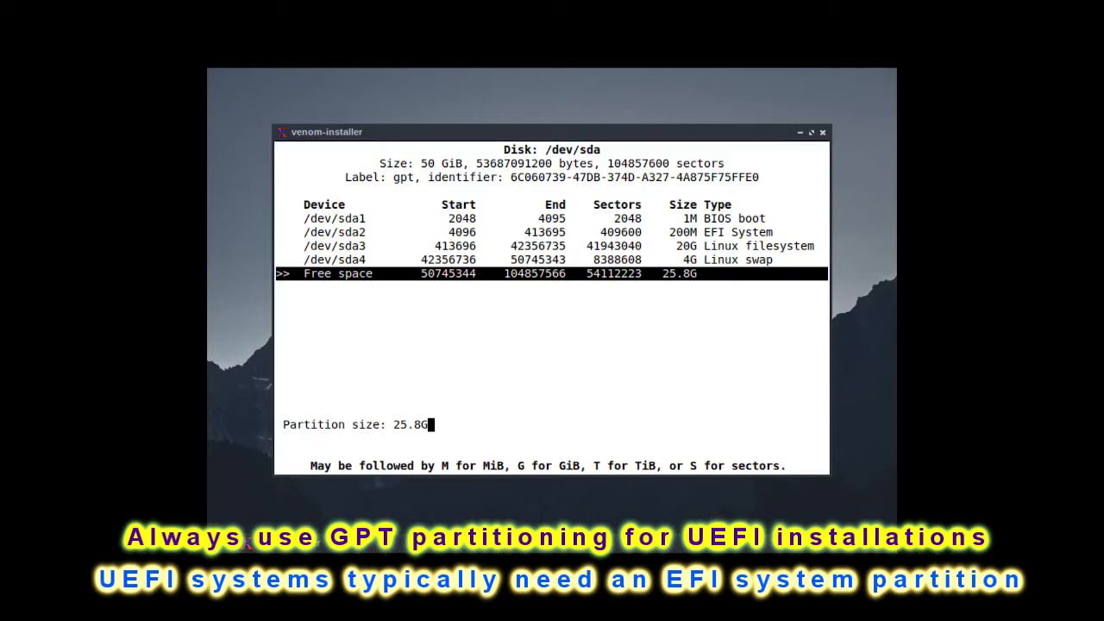
key(Return)
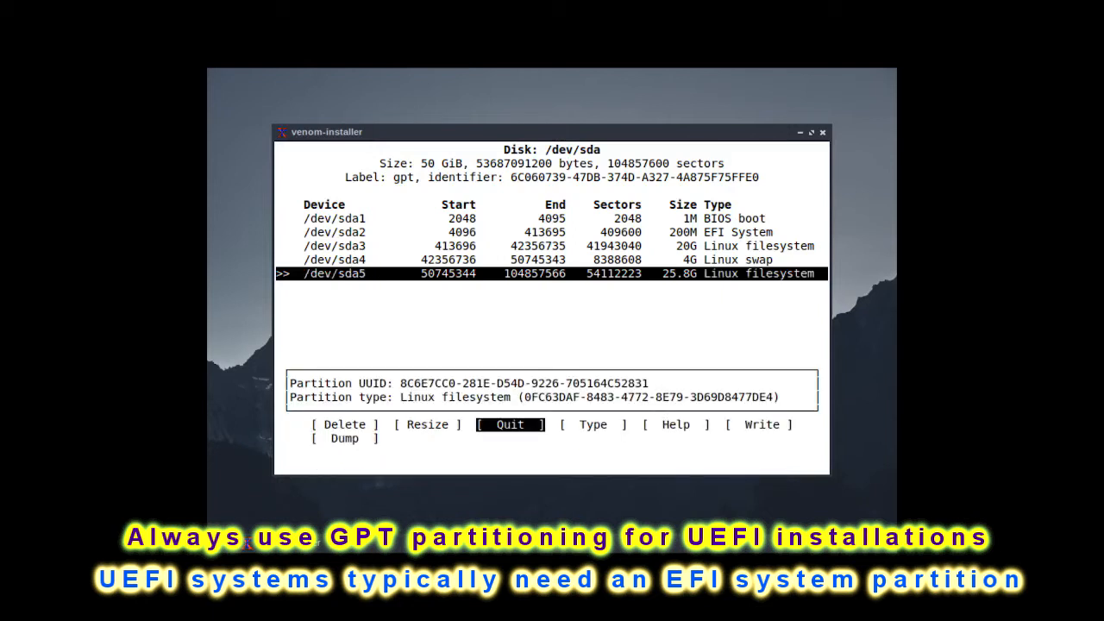
Step: Write the partition table to /dev/sda, confirming with yes, and quit cfdisk
key(Up)
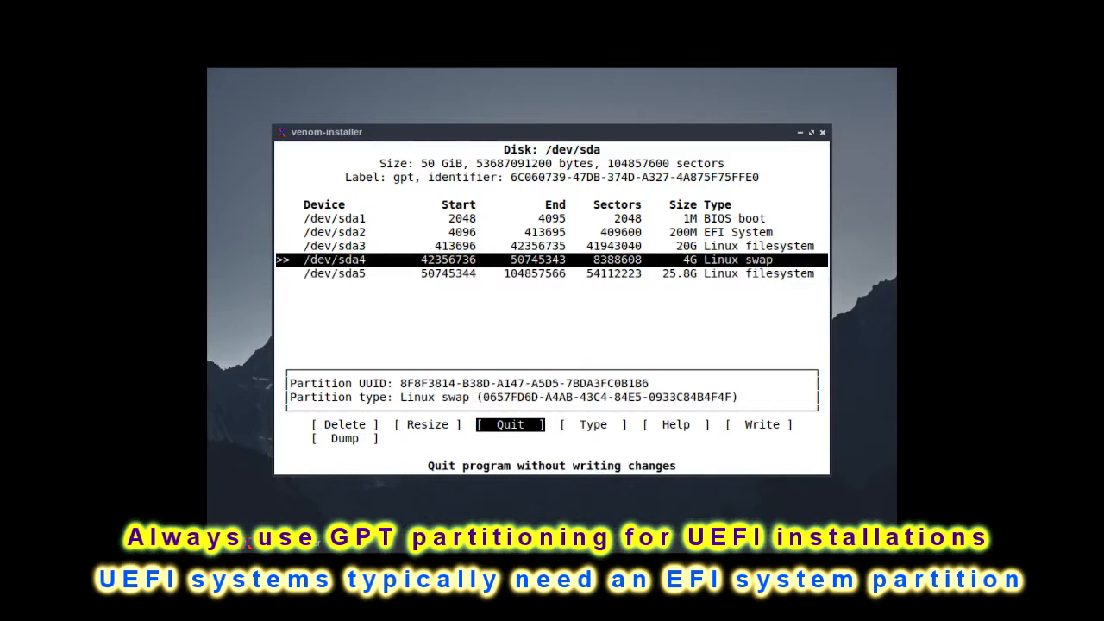
key(Right)
key(Right)
key(Right)
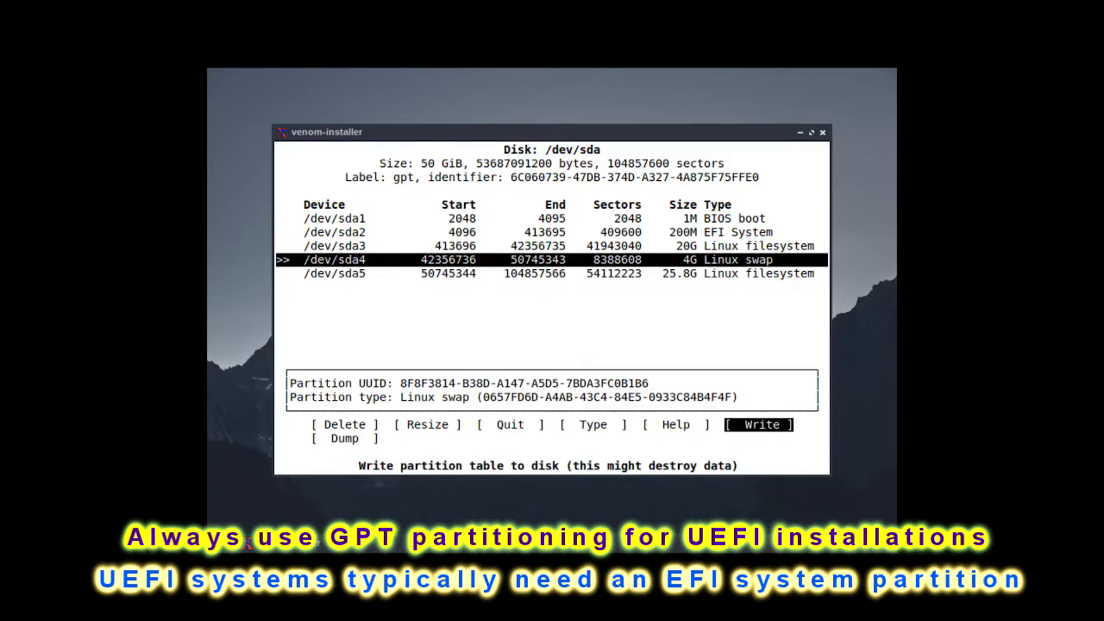
key(Return)
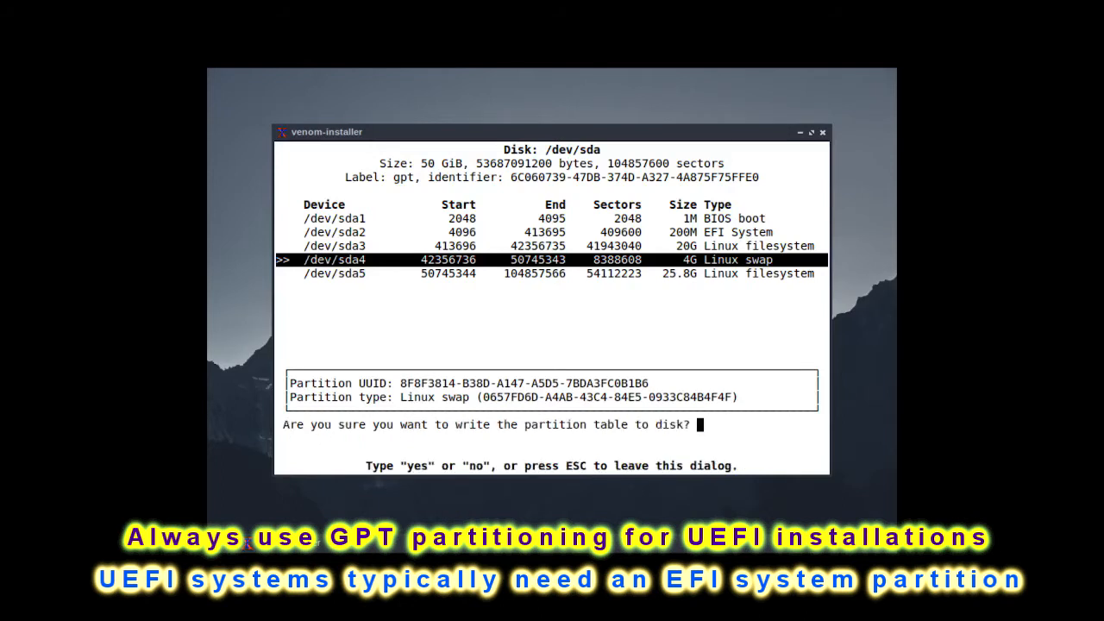
text(yes)
key(Return)
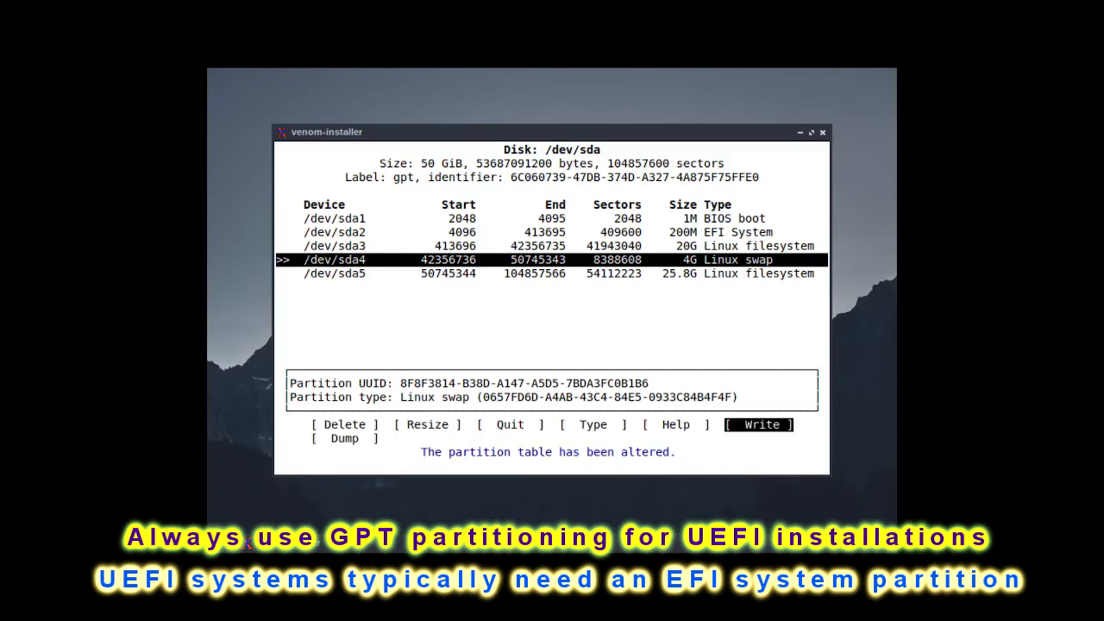
key(Left)
key(Left)
key(Left)
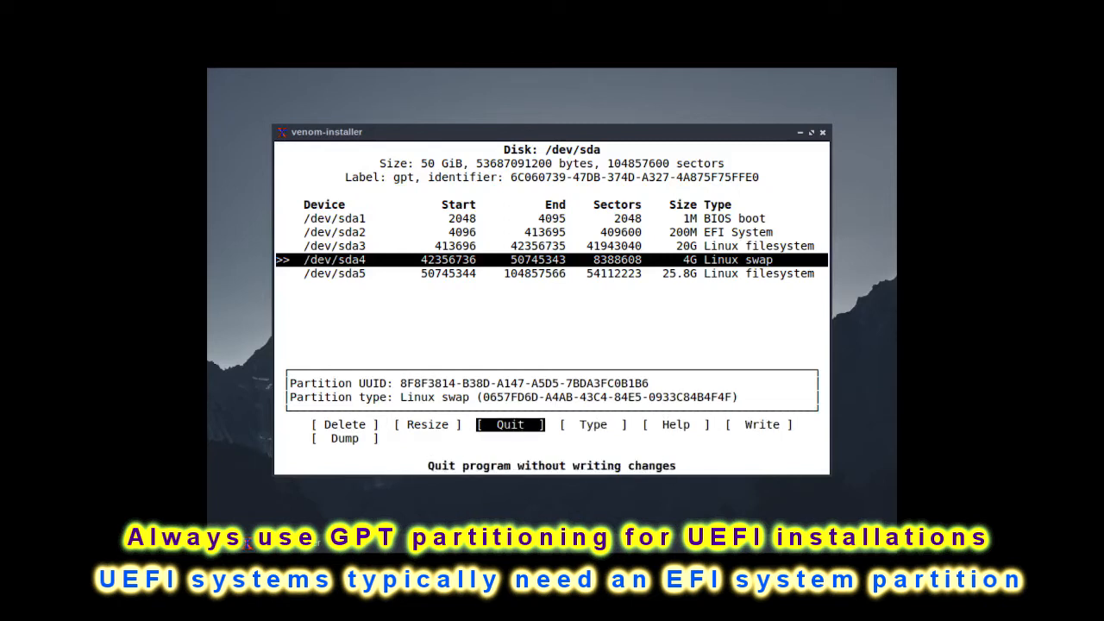
key(Return)
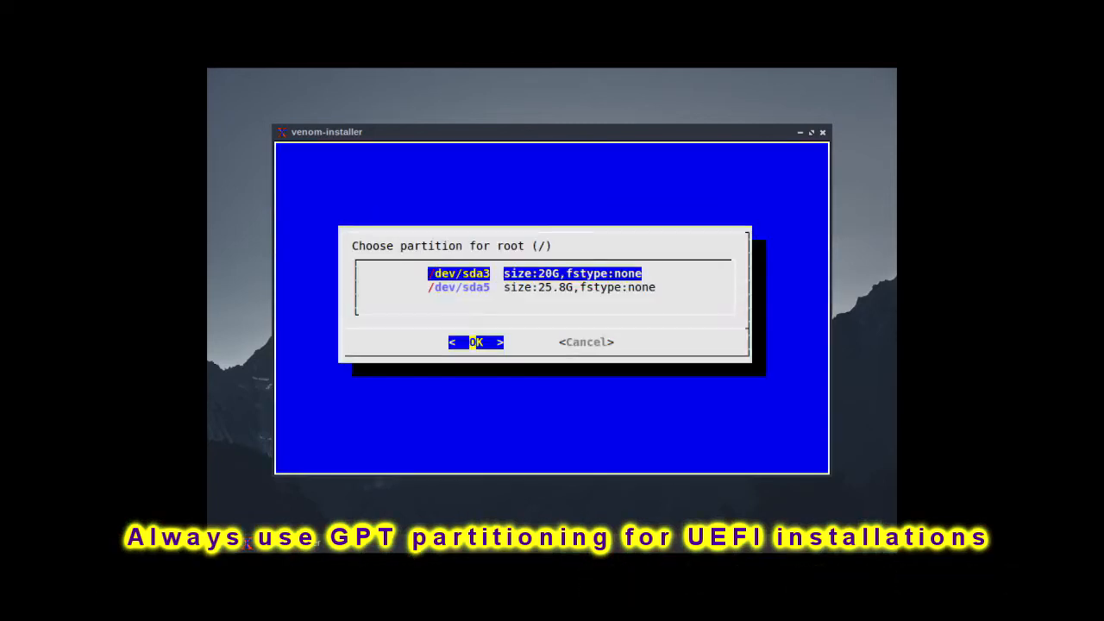
Step: Assign /dev/sda3 as the root partition with the ext4 filesystem and use /dev/sda4 as swap
key(Return)
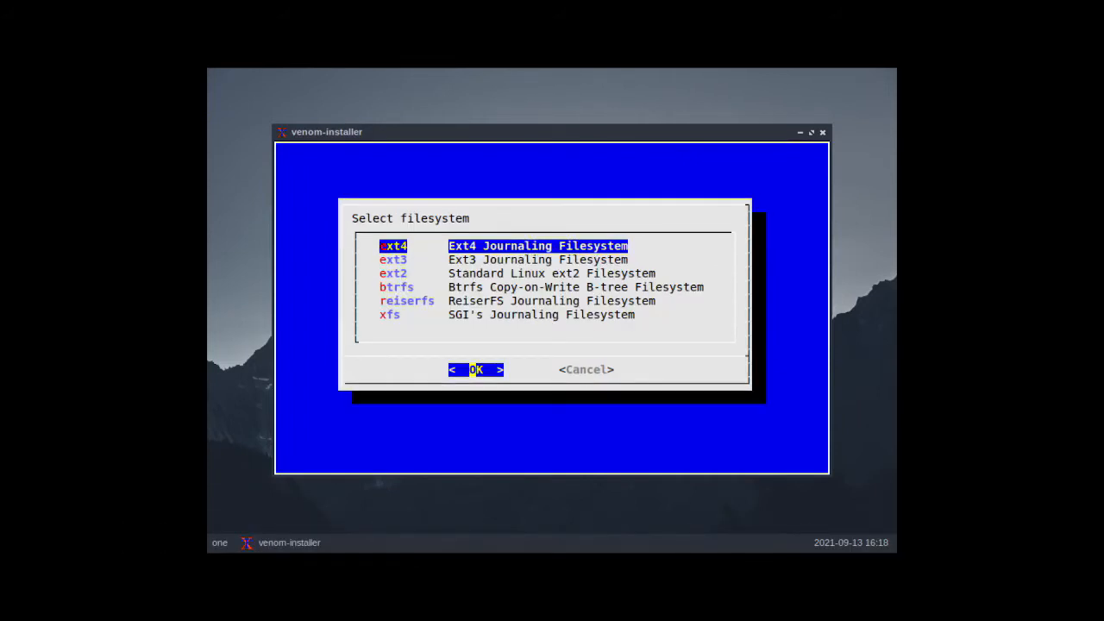
key(Return)
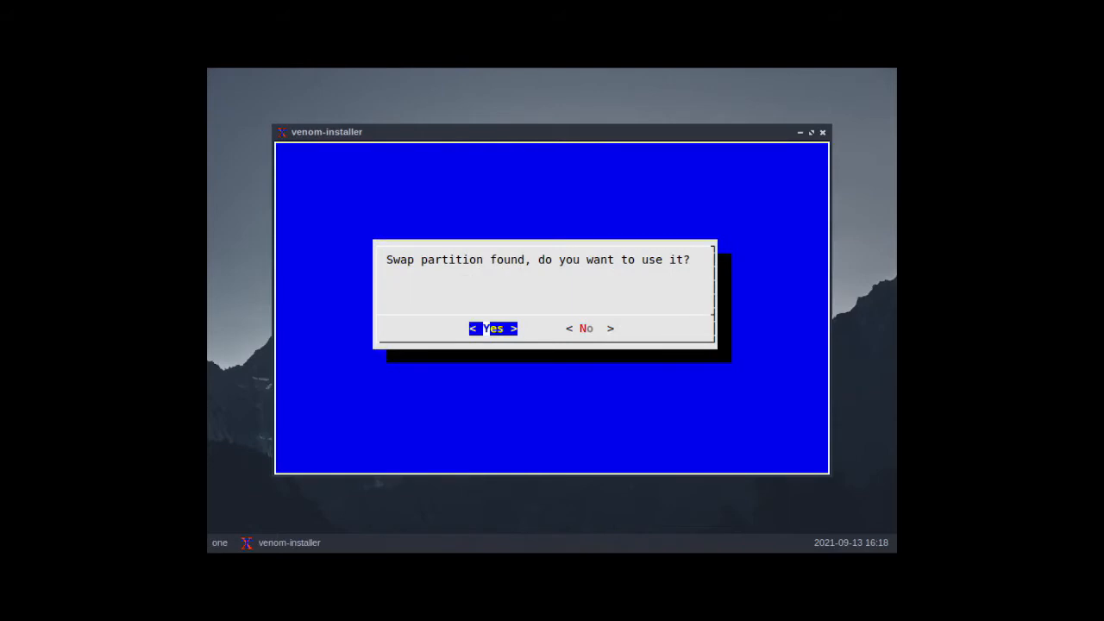
key(Return)
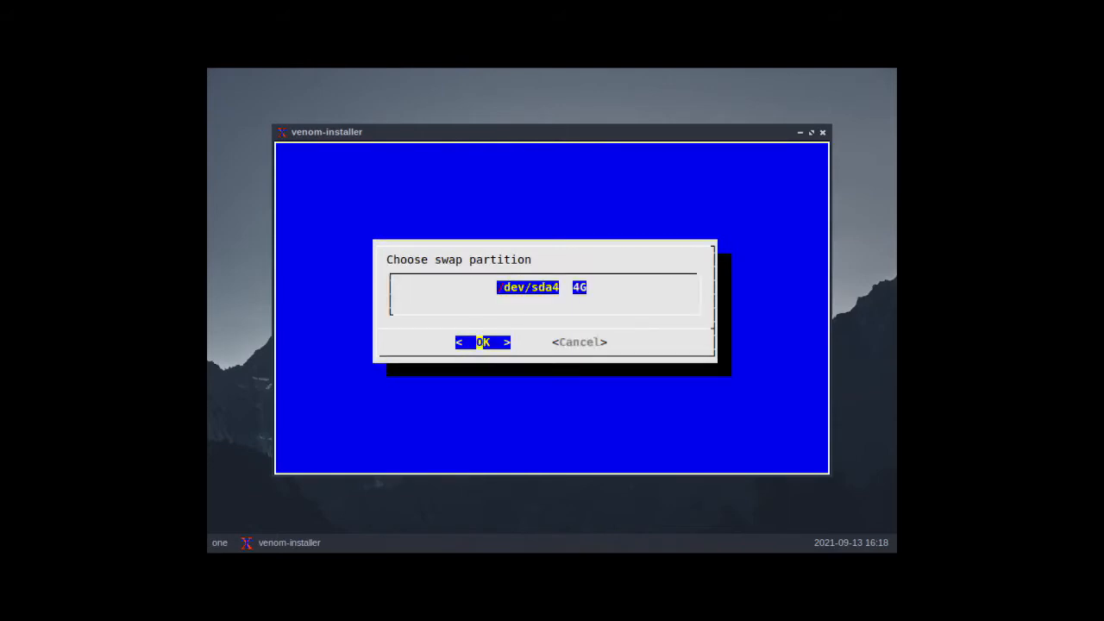
key(Return)
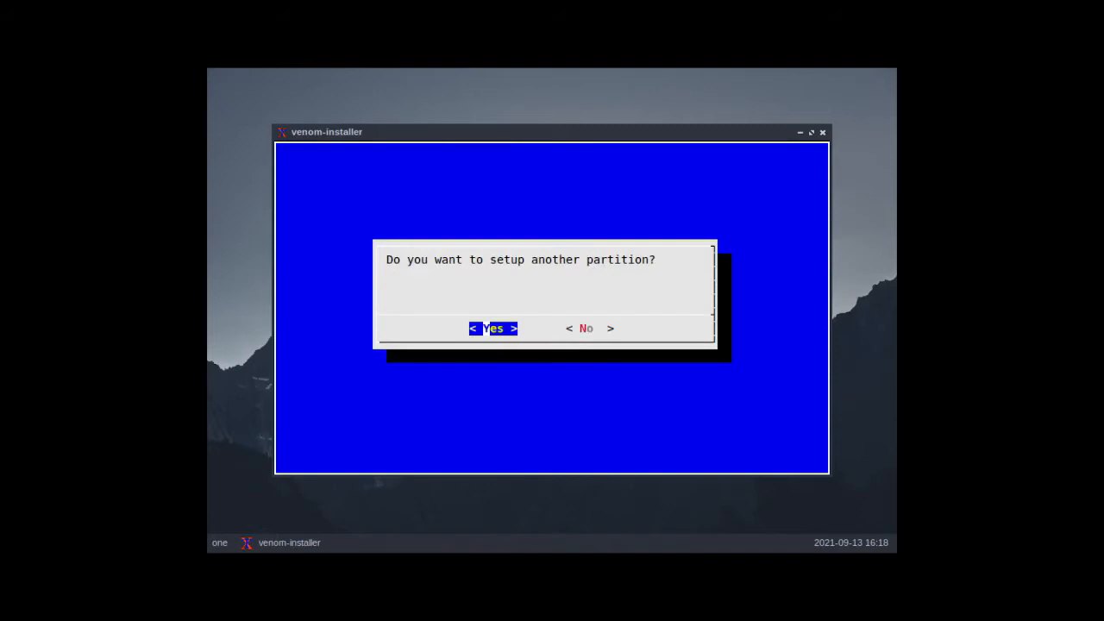
Step: Set up /dev/sda5 as an additional partition mounted at /home with the ext4 filesystem
key(Return)
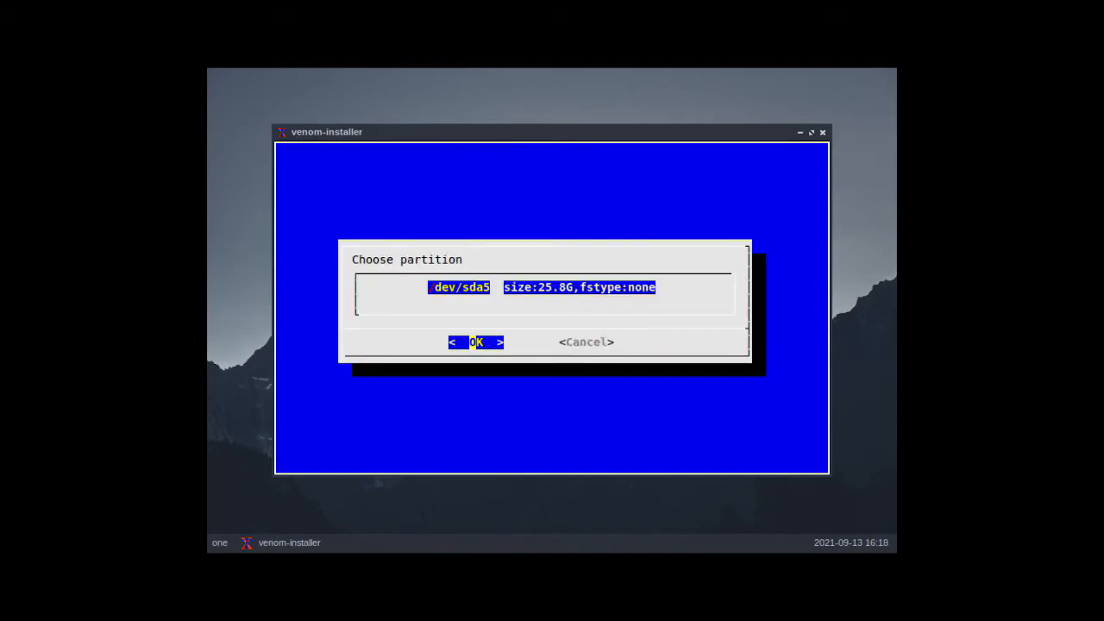
key(Return)
text(home)
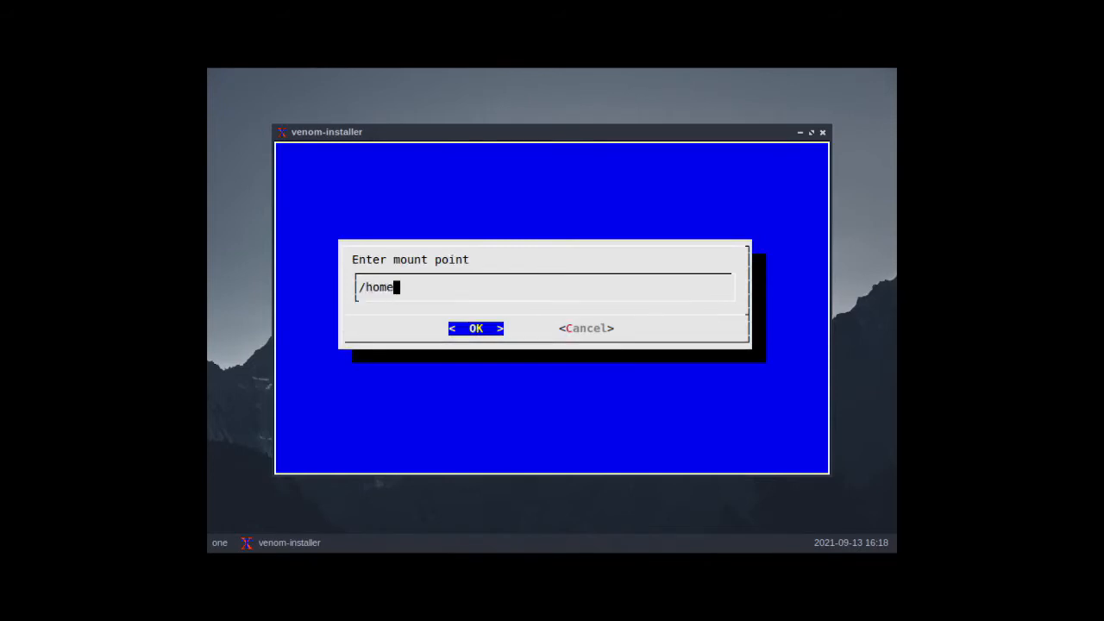
key(Return)
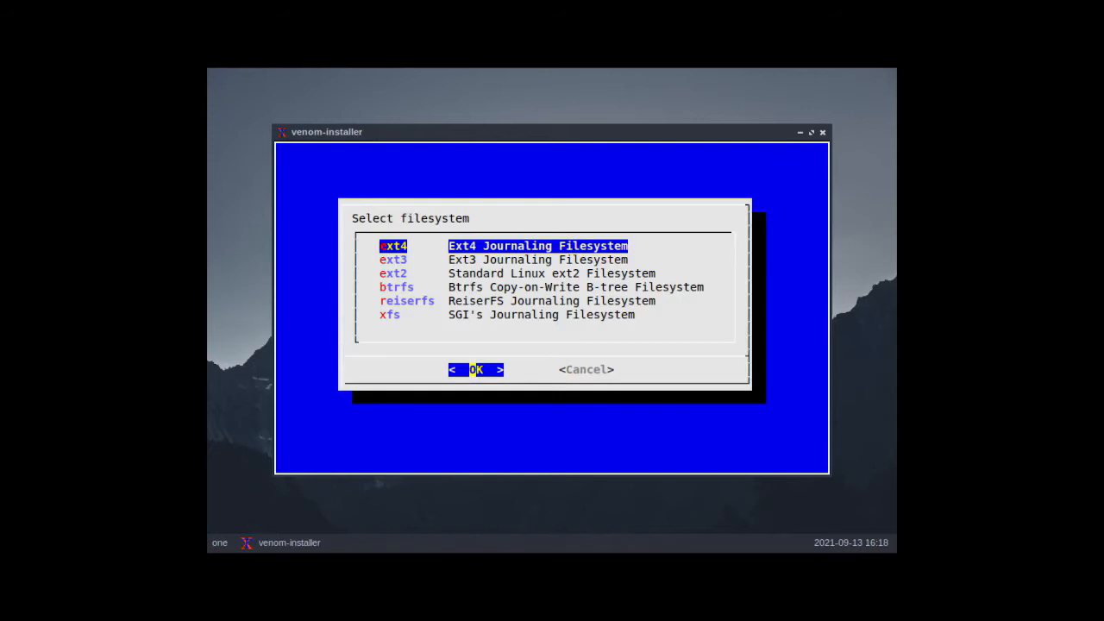
key(Return)
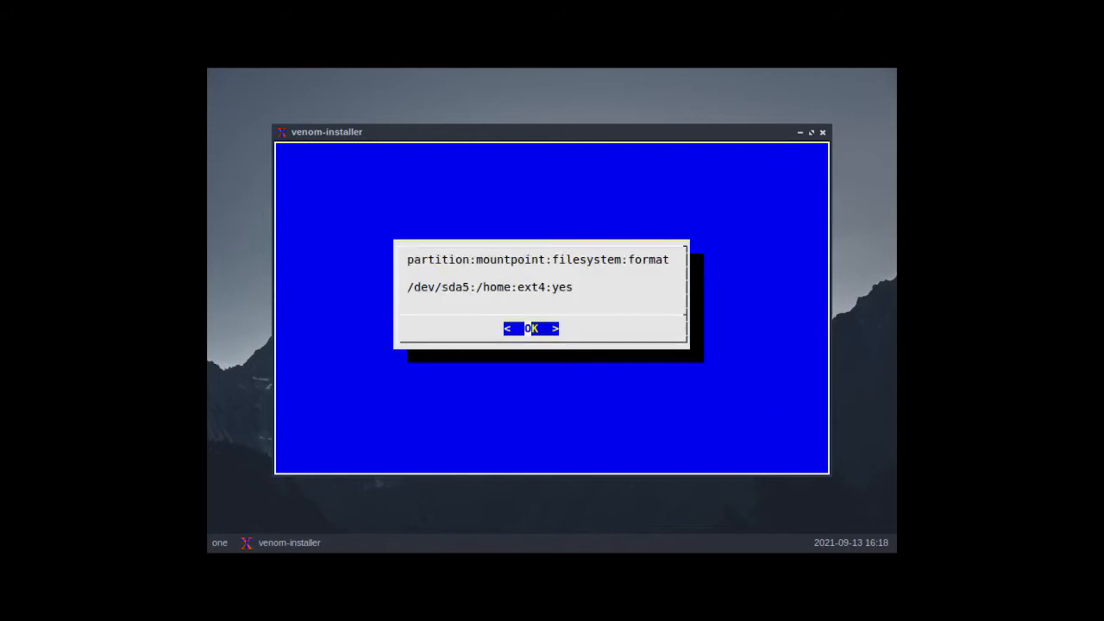
key(Return)
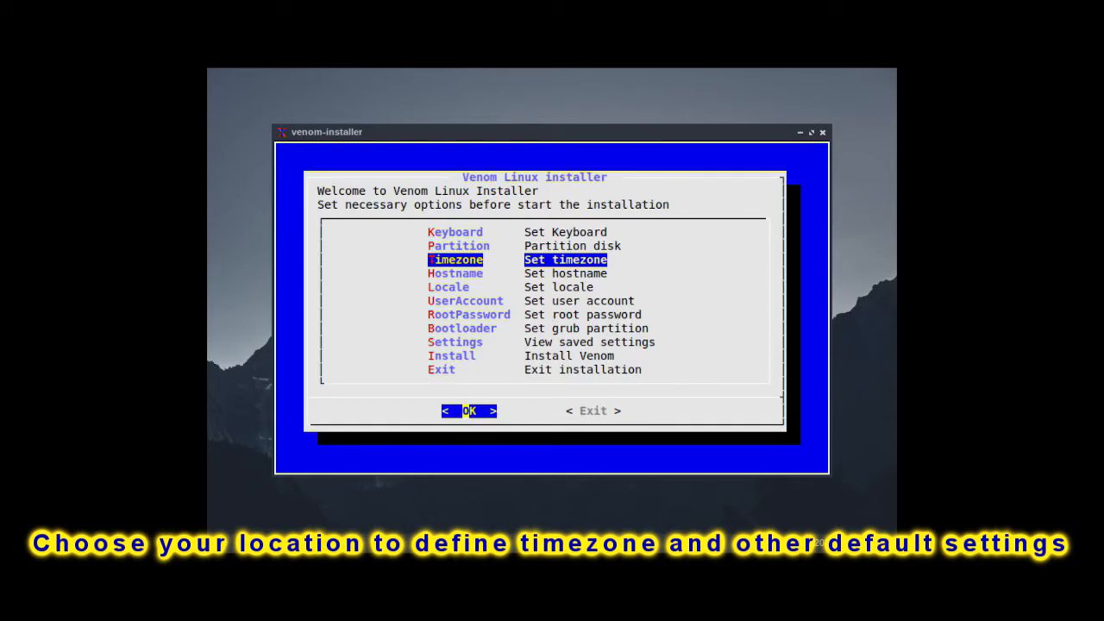
Step: Set the timezone to the Asia area and the Manila location
key(Return)
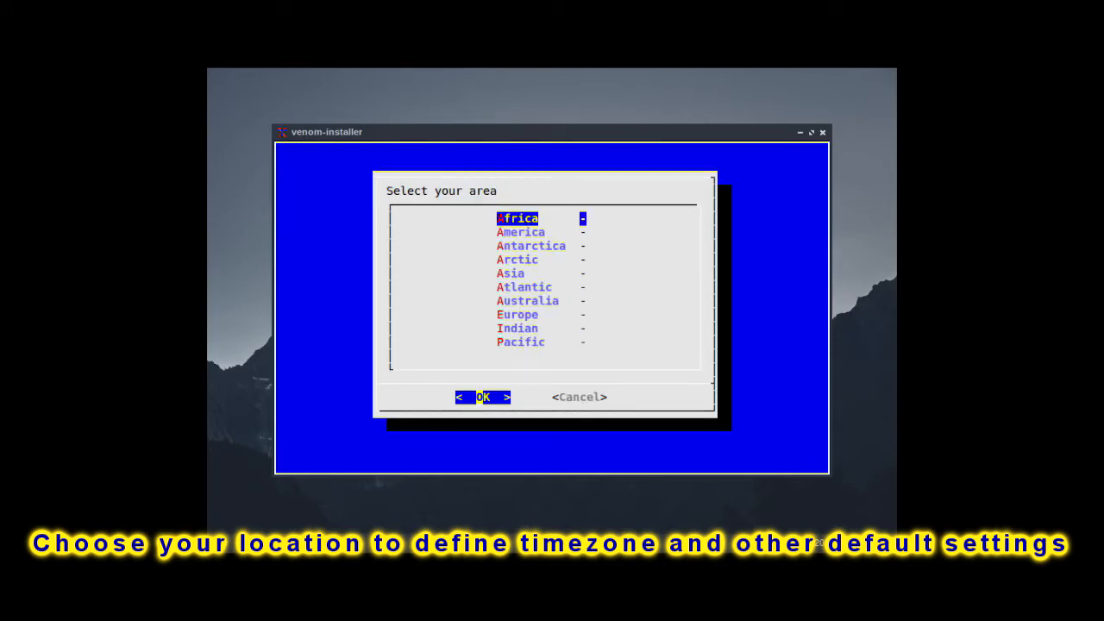
key(Down)
key(Down)
key(Down)
key(Down)
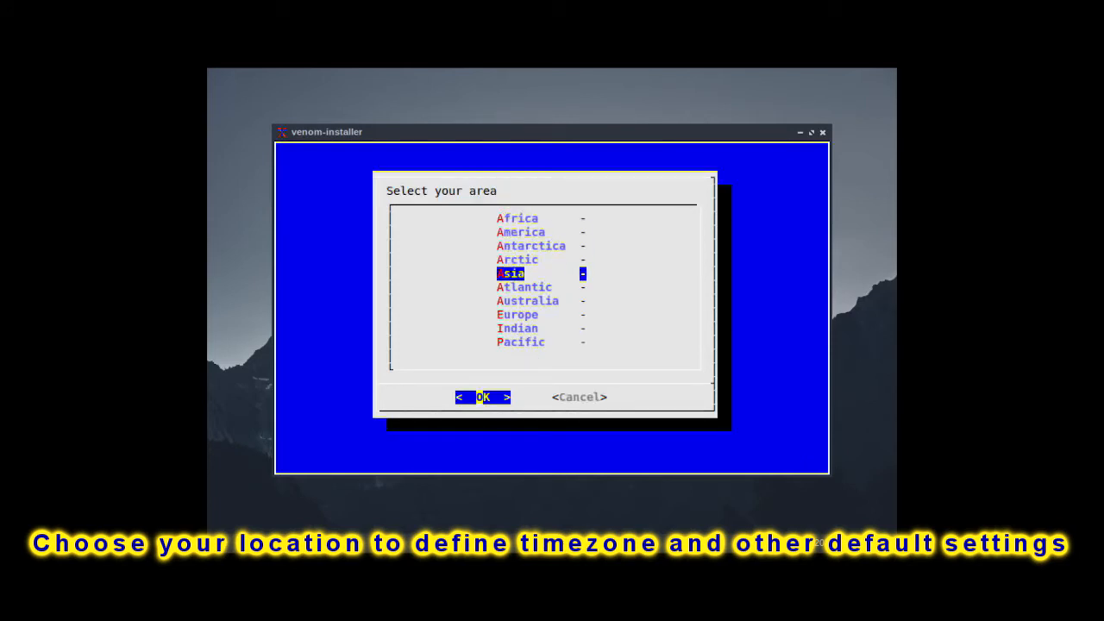
key(Return)
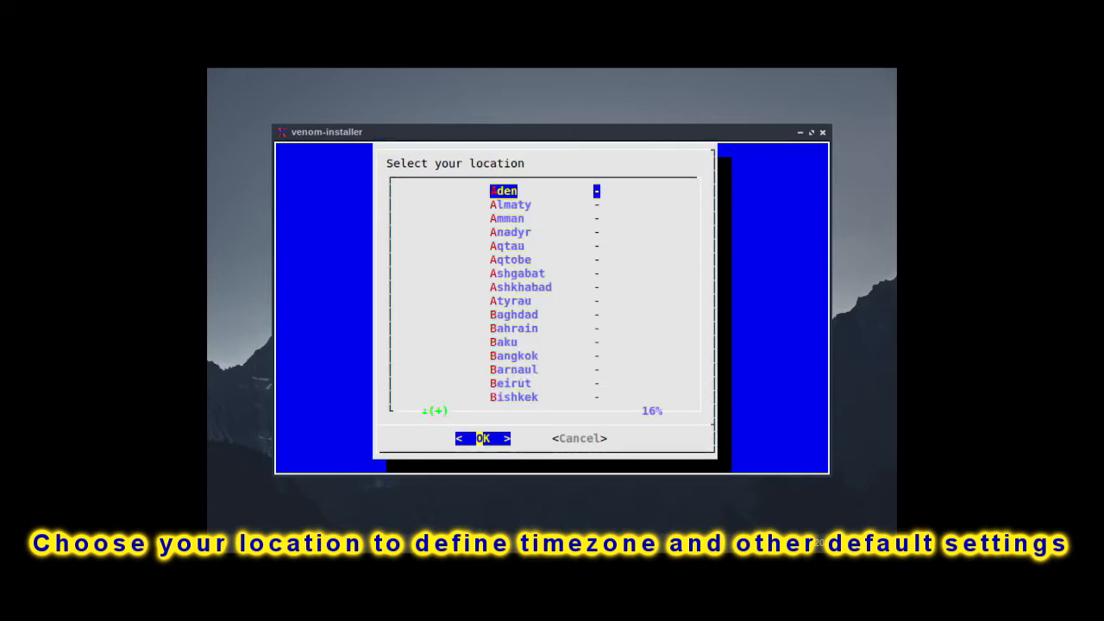
key(Down)
key(Down)
key(Down)
key(Down)
key(Down)
key(Down)
key(Down)
key(Down)
key(Down)
key(Down)
key(Down)
key(Down)
key(Down)
key(Down)
key(Down)
key(Down)
key(Down)
key(Down)
key(Down)
key(Down)
key(Down)
key(Down)
key(Down)
key(Down)
key(Down)
key(Down)
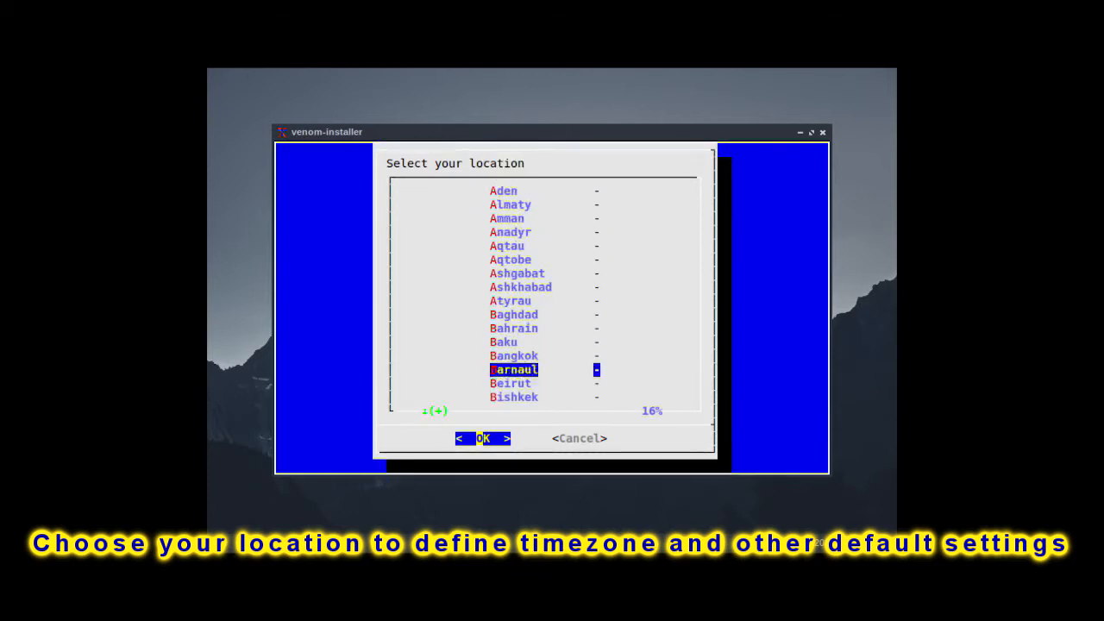
key(Down)
key(Down)
key(Down)
key(Down)
key(Down)
key(Down)
key(Down)
key(Down)
key(Down)
key(Down)
key(Down)
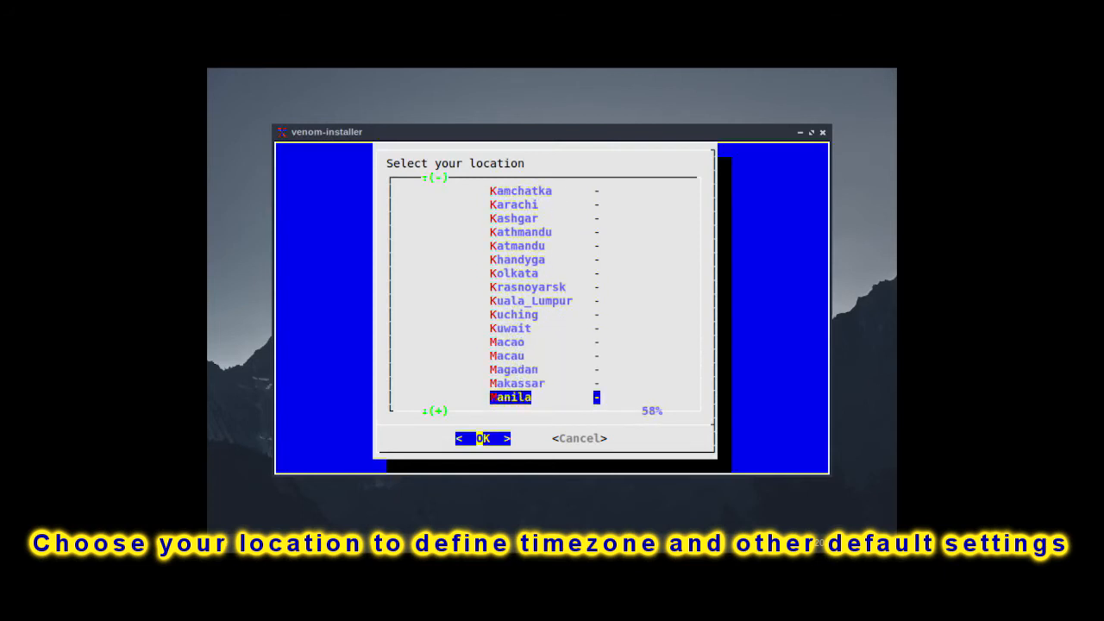
key(Return)
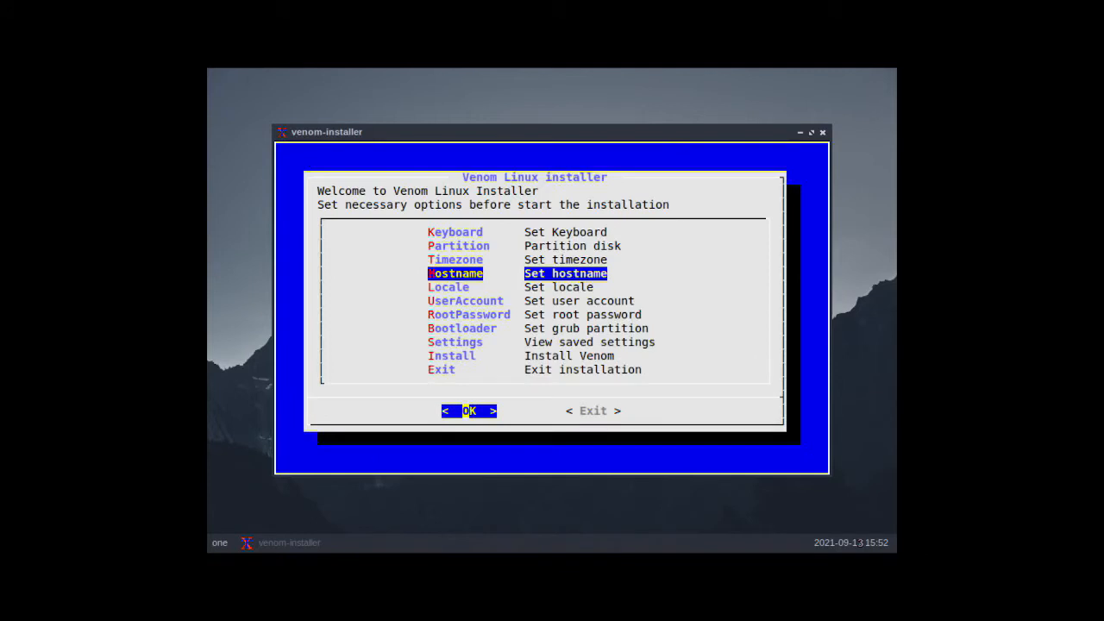
Step: Replace the default hostname with rhesus
key(Return)
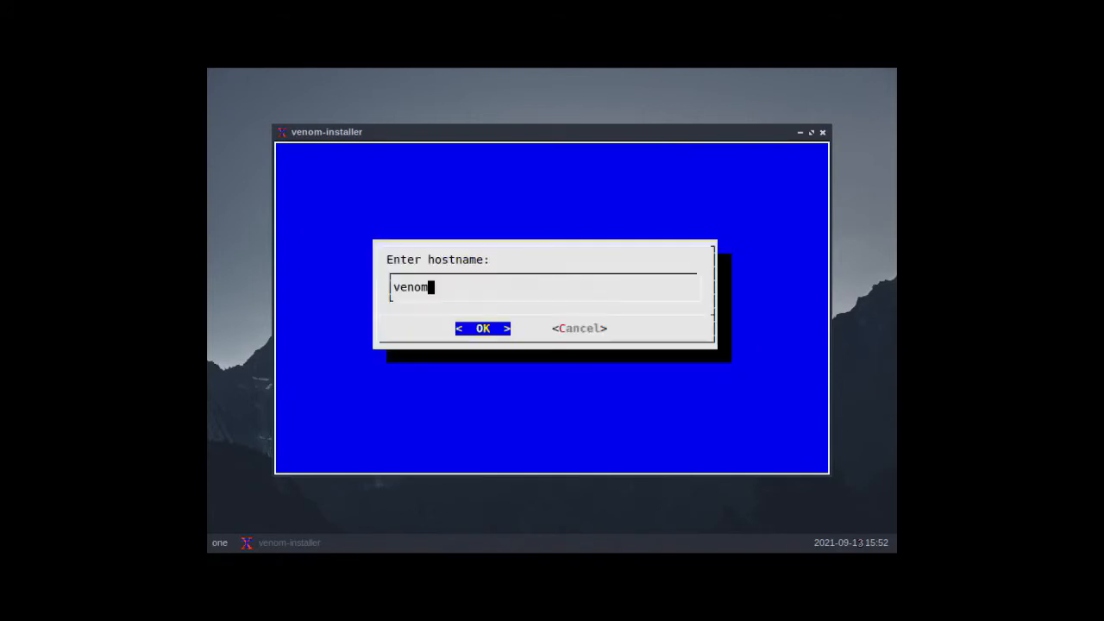
key(BackSpace)
key(BackSpace)
key(BackSpace)
key(BackSpace)
key(BackSpace)
text(rhesus)
key(Return)
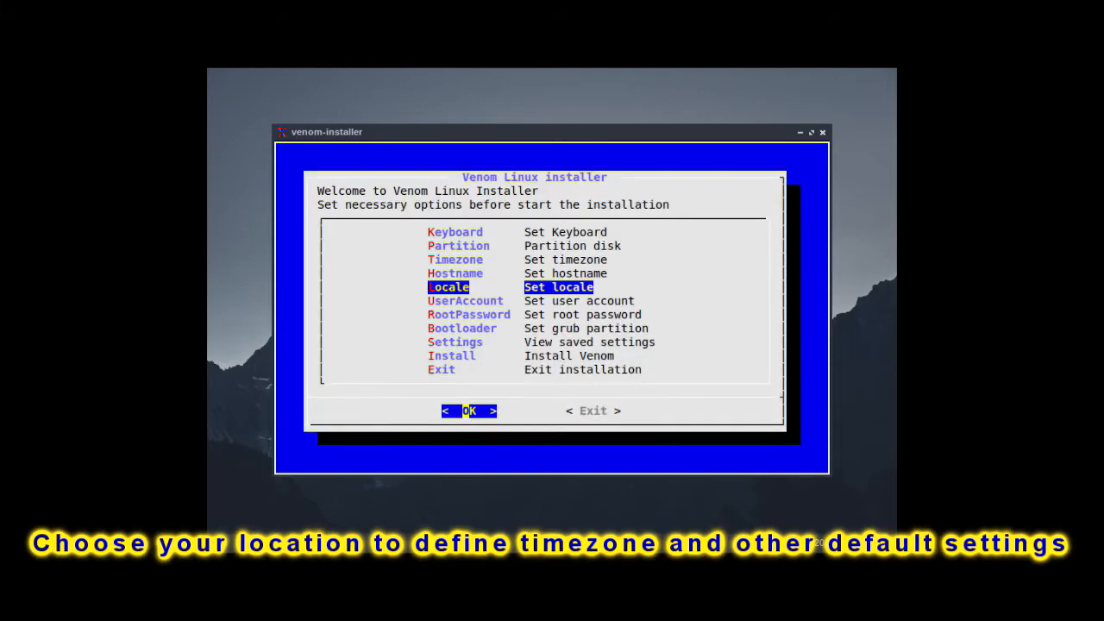
Step: Set the system locale to fil_PH and the time to localtime
key(Return)
key(Down)
key(Down)
key(Down)
key(Down)
key(Down)
key(Down)
key(Down)
key(Down)
key(Down)
key(Down)
key(Down)
key(Down)
key(Down)
key(Down)
key(Down)
key(Down)
key(Down)
key(Down)
key(Down)
key(Down)
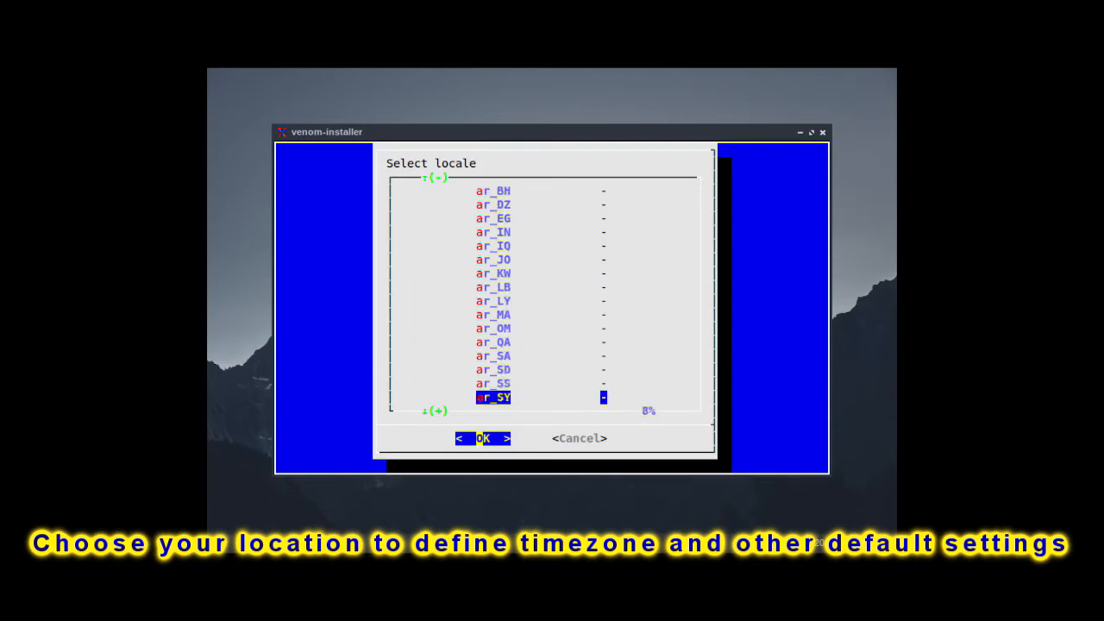
key(Down)
key(Down)
key(Down)
key(Down)
key(Down)
key(Down)
key(Down)
key(Down)
key(Down)
key(Down)
key(Down)
key(Down)
key(Down)
key(Down)
key(Down)
key(Down)
key(Down)
key(Down)
key(Down)
key(Down)
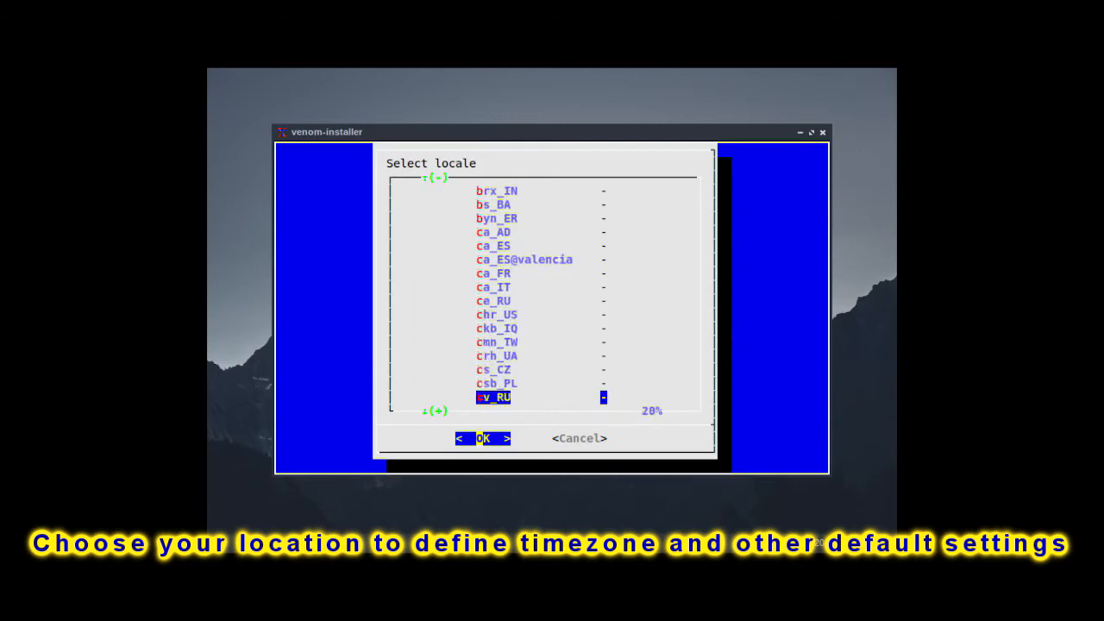
key(Down)
key(Down)
key(Down)
key(Down)
key(Down)
key(Down)
key(Down)
key(Down)
key(Down)
key(Down)
key(Down)
key(Down)
key(Down)
key(Down)
key(Down)
key(Down)
key(Down)
key(Down)
key(Down)
key(Down)
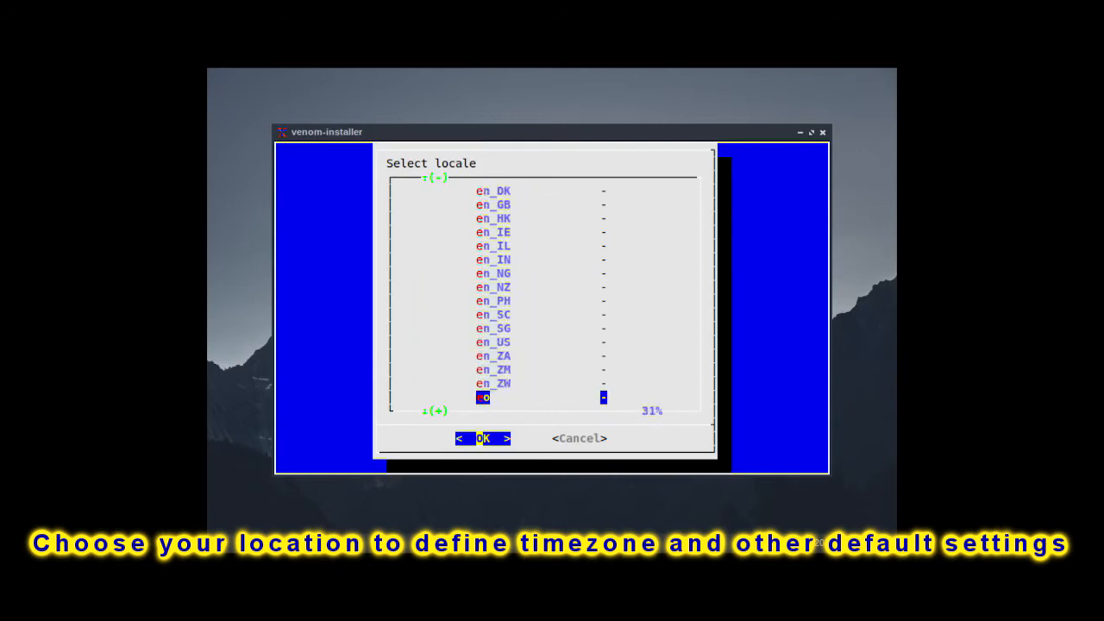
key(Down)
key(Down)
key(Down)
key(Down)
key(Down)
key(Down)
key(Down)
key(Down)
key(Down)
key(Down)
key(Down)
key(Down)
key(Down)
key(Down)
key(Down)
key(Down)
key(Down)
key(Down)
key(Down)
key(Down)
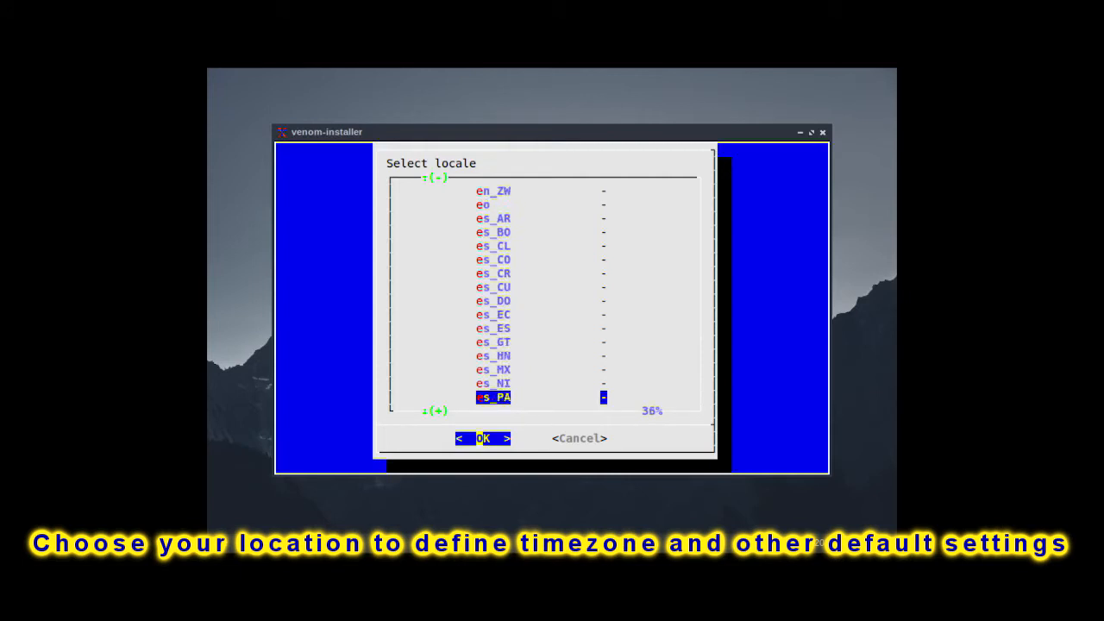
key(Down)
key(Down)
key(Down)
key(Down)
key(Down)
key(Down)
key(Up)
key(Up)
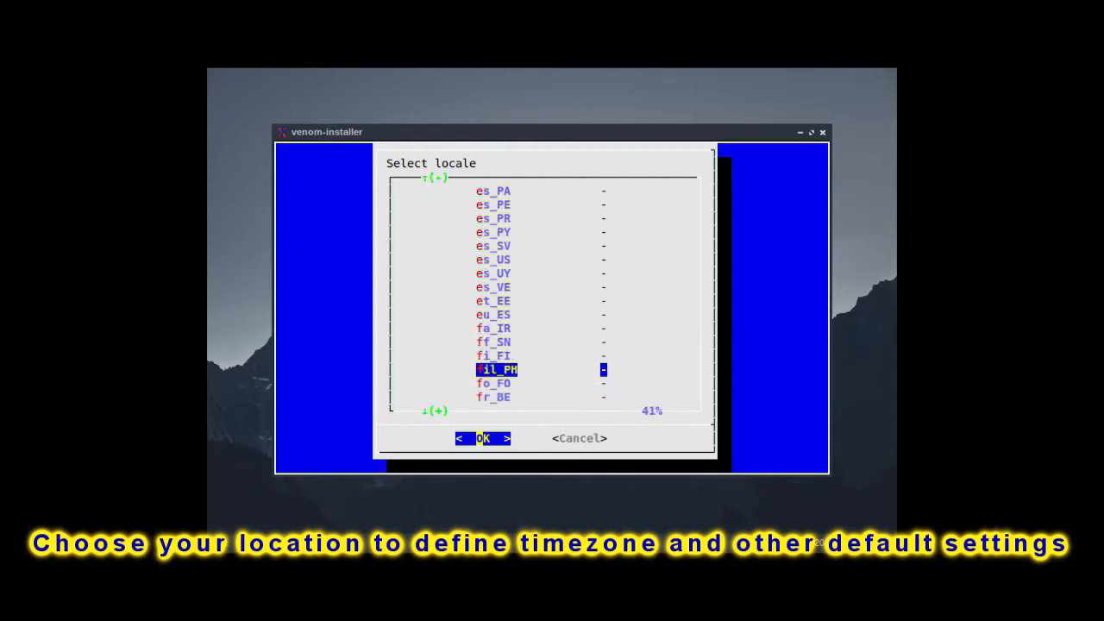
key(Return)
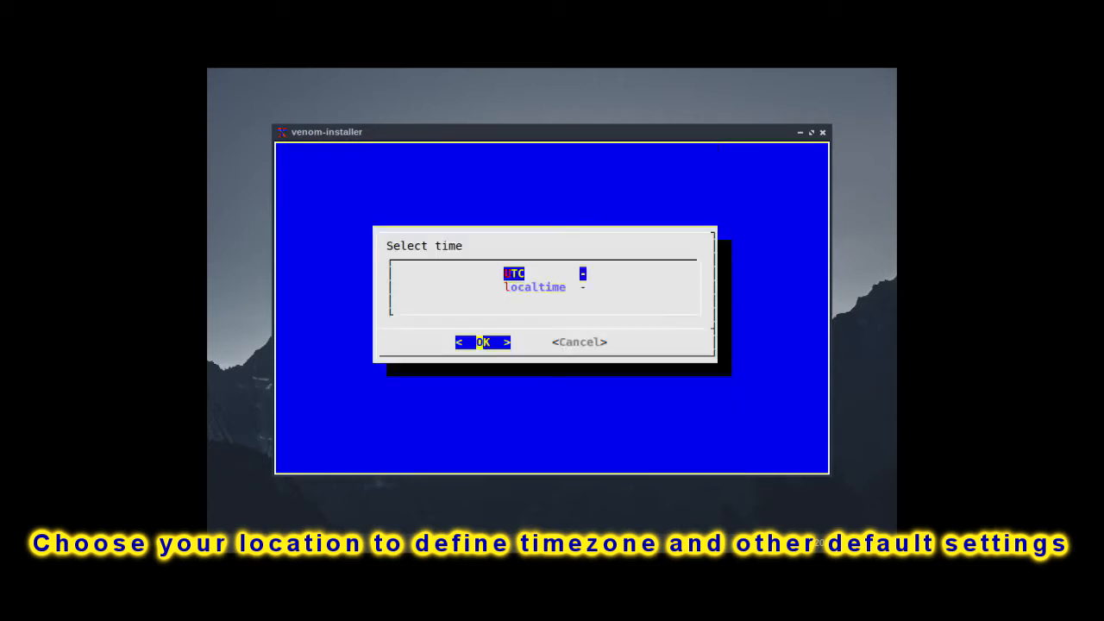
key(Down)
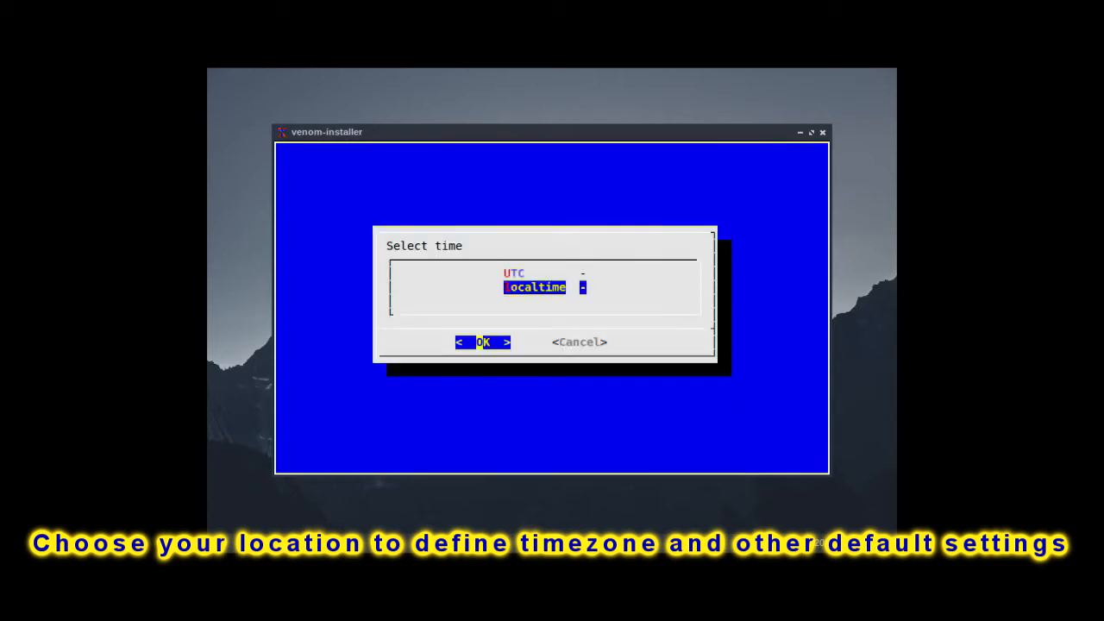
key(Return)
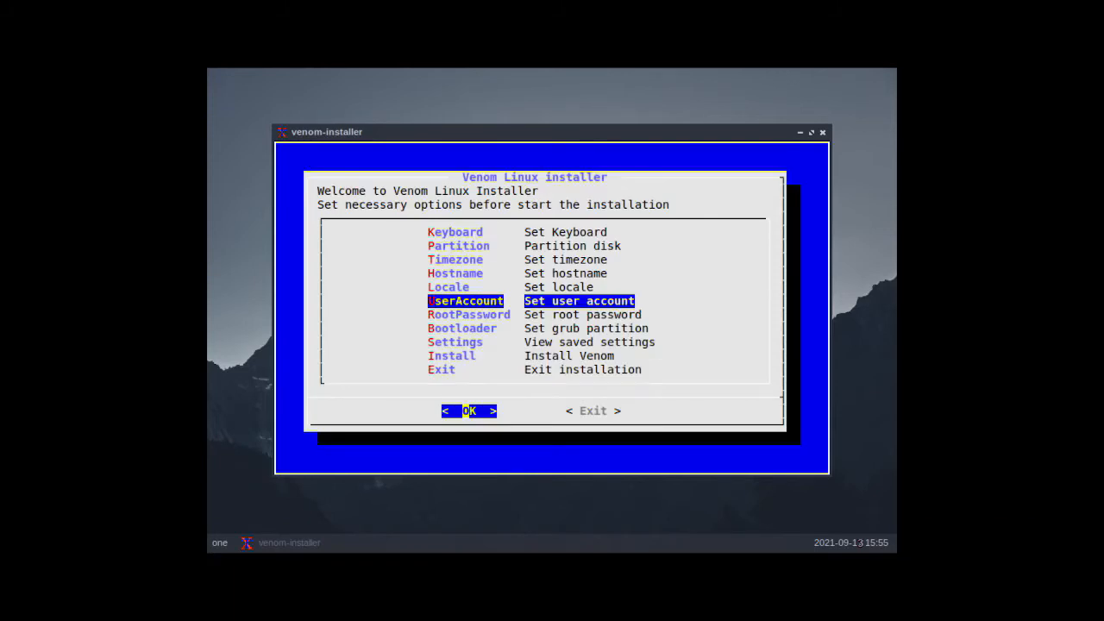
Step: Start the user account setup and enter rhesus as the login name
key(Return)
key(BackSpace)
key(BackSpace)
key(BackSpace)
key(BackSpace)
key(BackSpace)
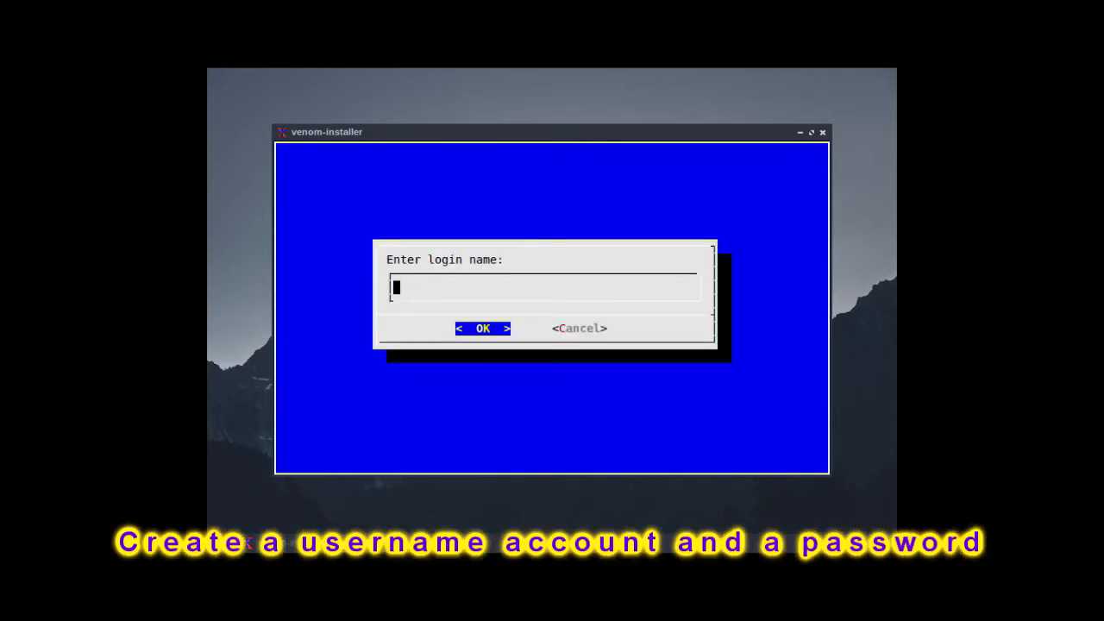
text(rhesus)
key(Return)
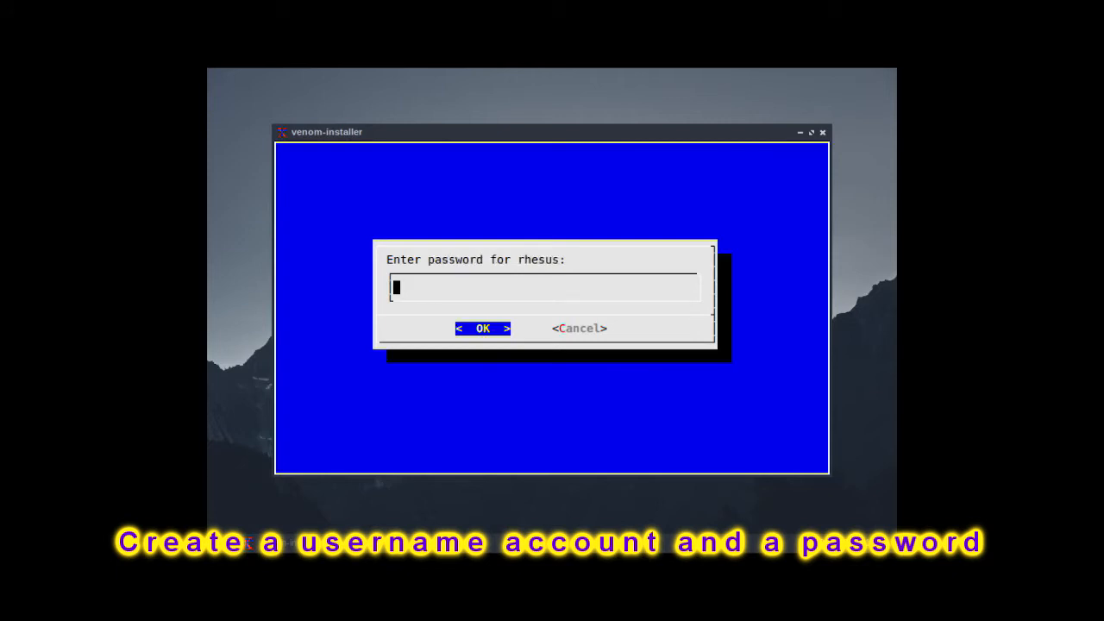
Step: Enter the user account's password and repeat it in the password confirmation
text(*************)
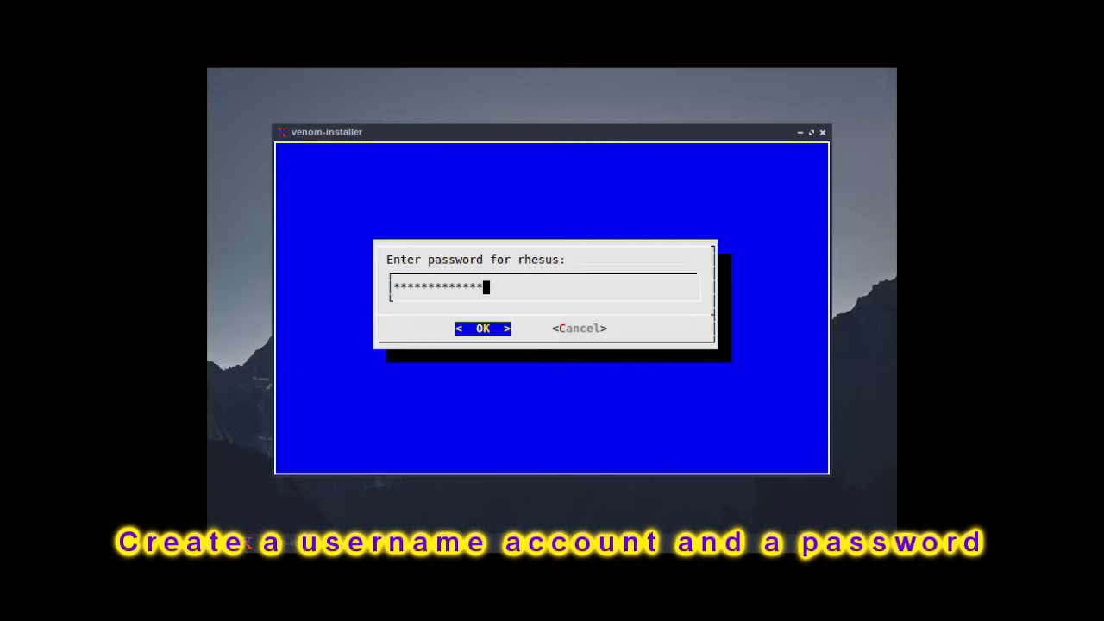
key(Return)
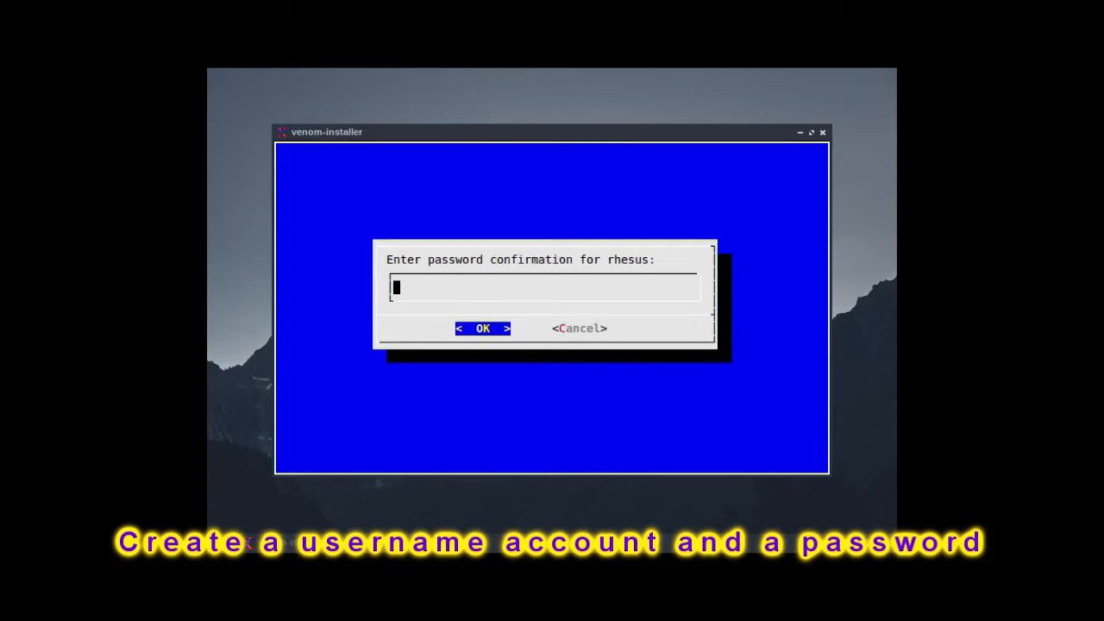
text(*************)
key(Return)
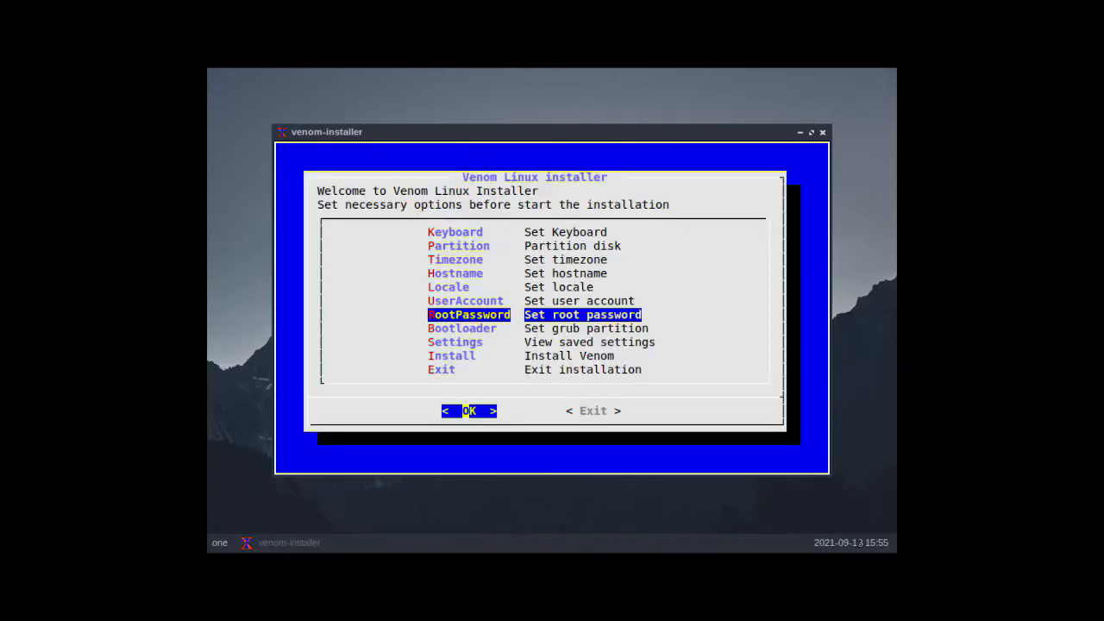
Step: Set the root password and enter it again as confirmation
key(Return)
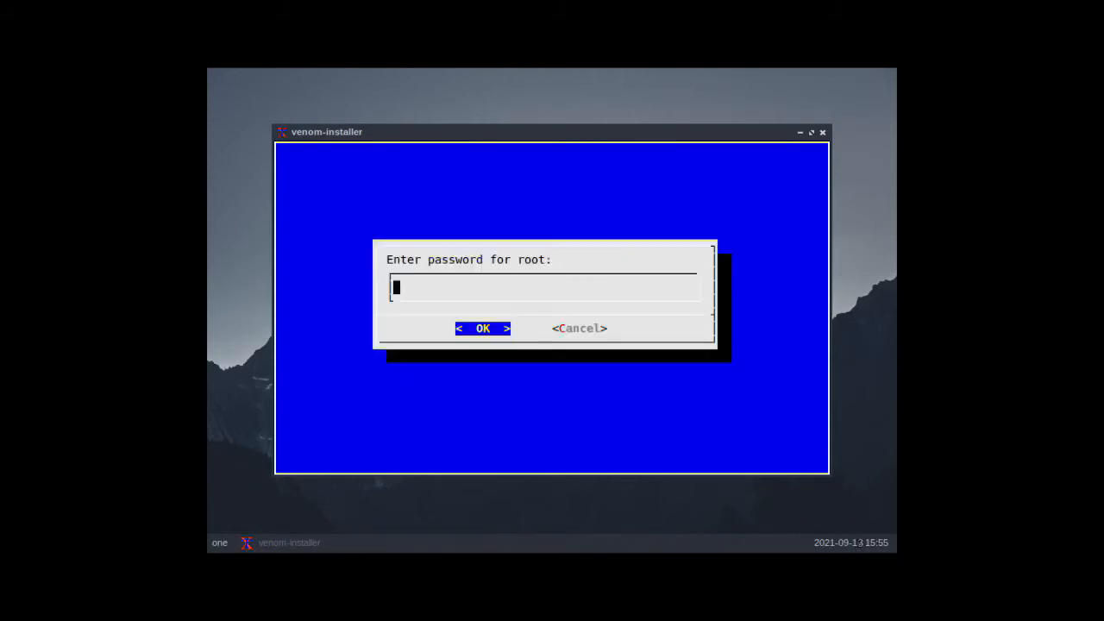
text(***)
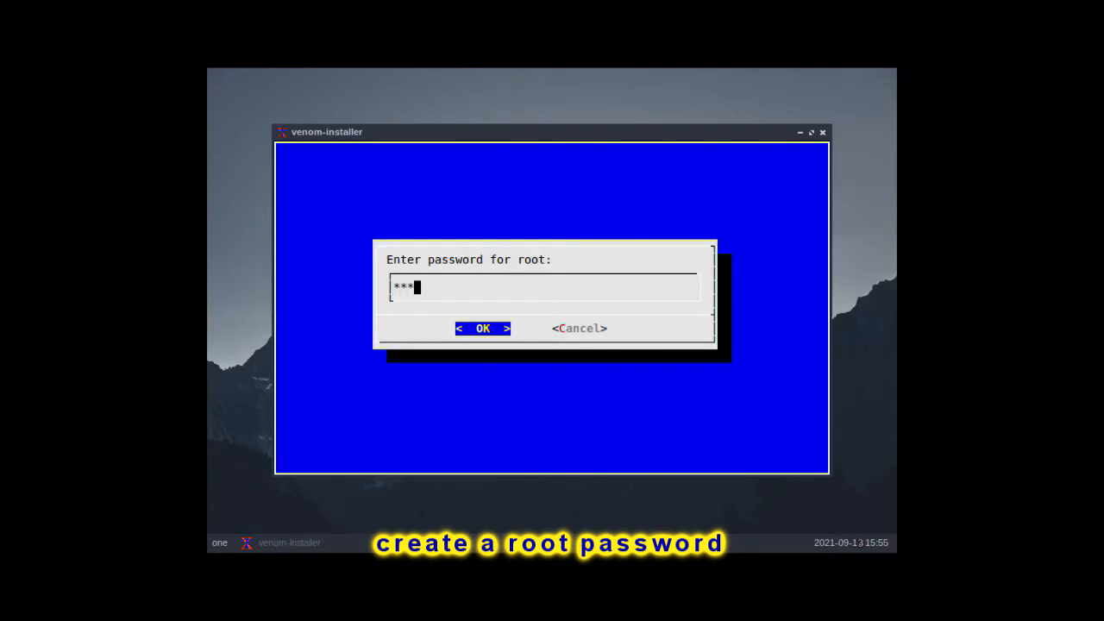
text(**********)
key(Return)
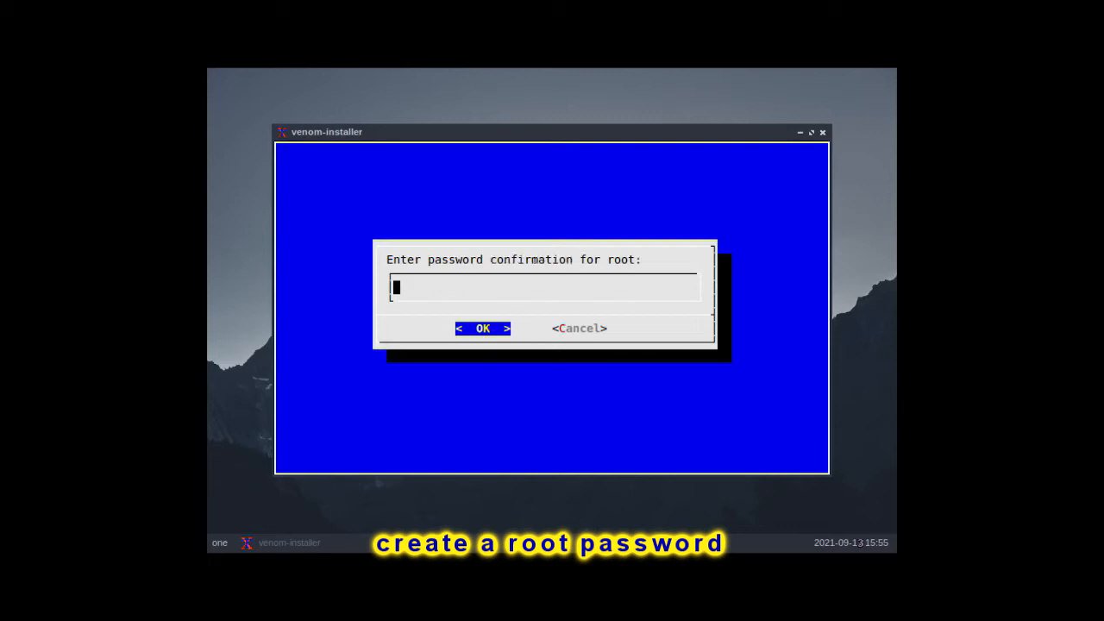
text(*************)
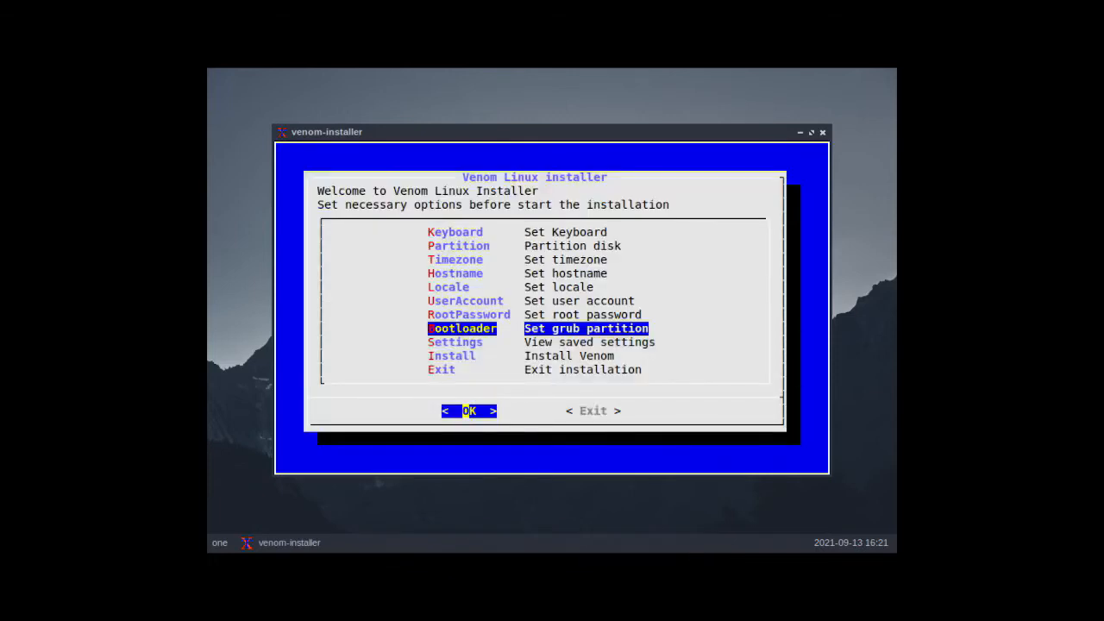
Step: Choose to install the GRUB bootloader on /dev/sda and review the saved installation settings
key(Return)
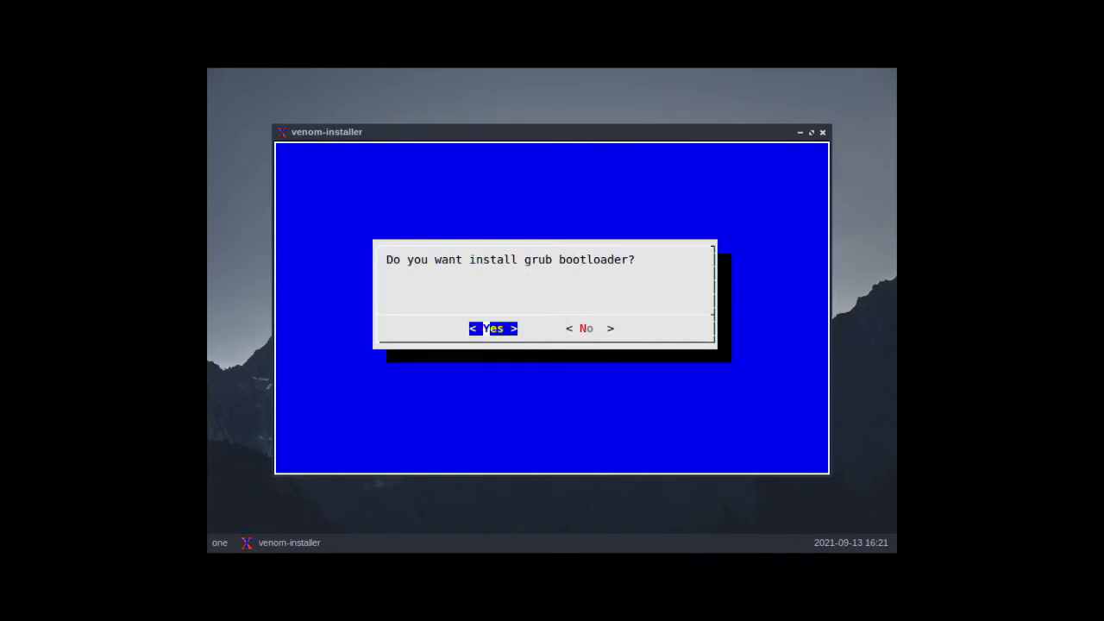
key(Return)
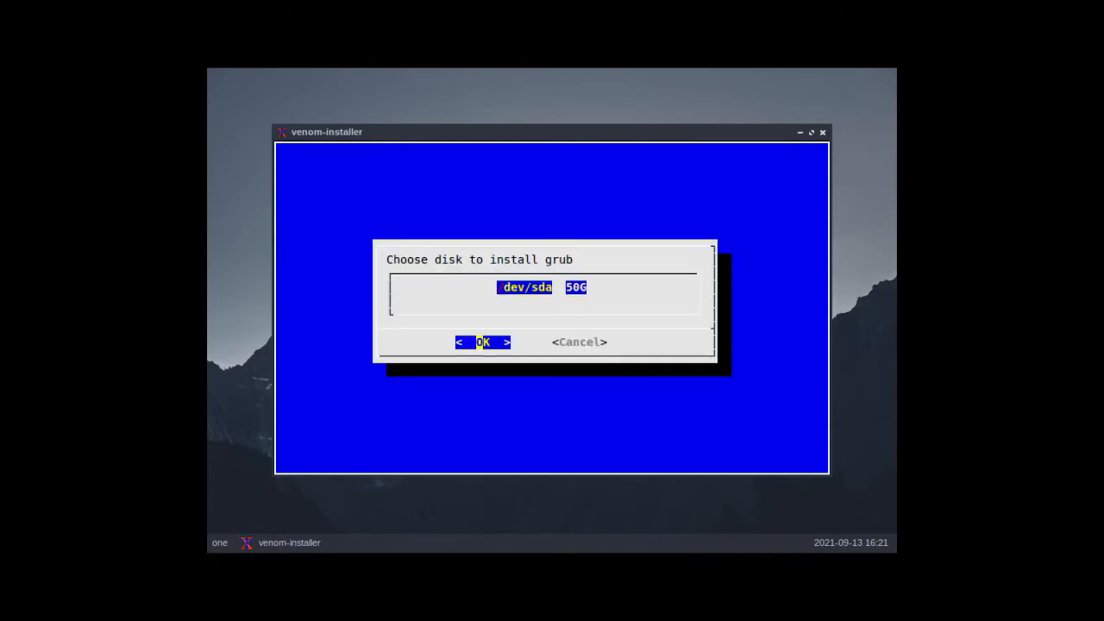
key(Return)
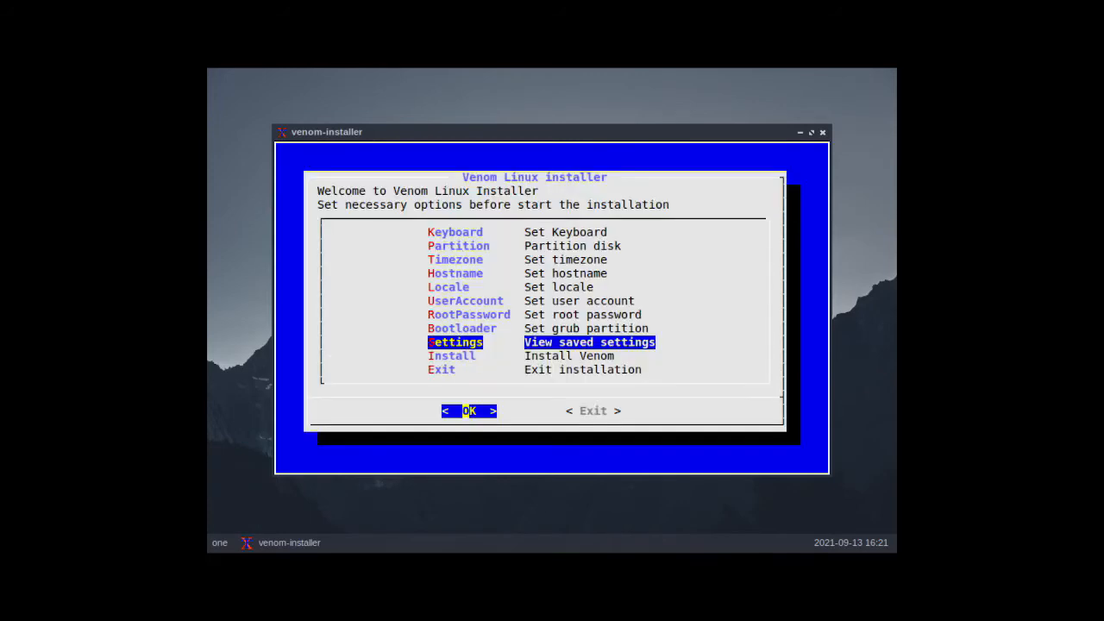
key(Return)
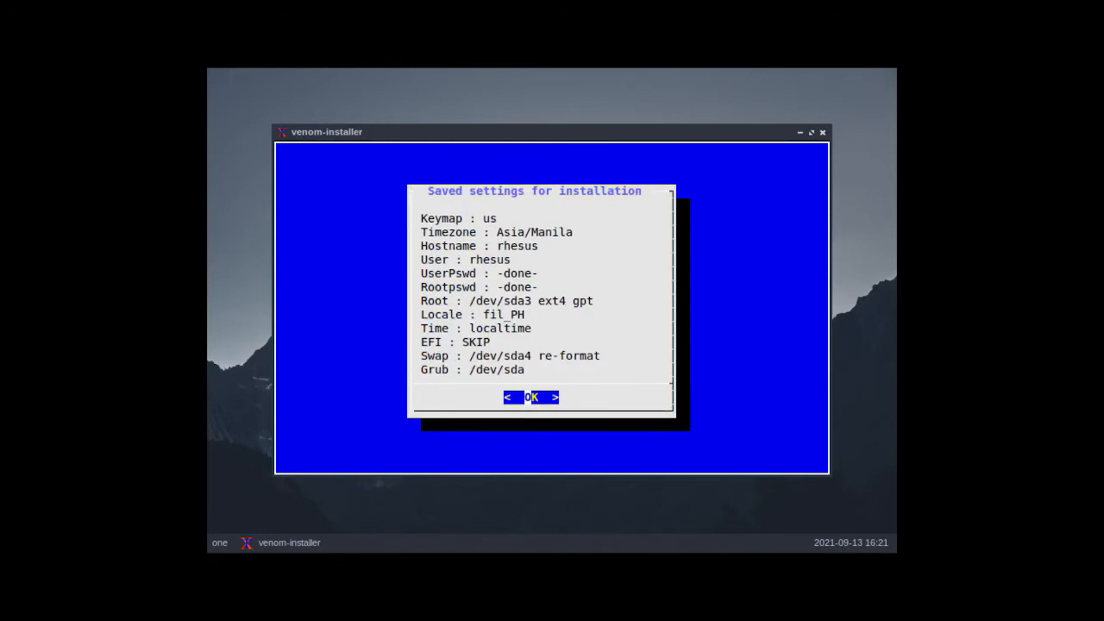
key(Return)
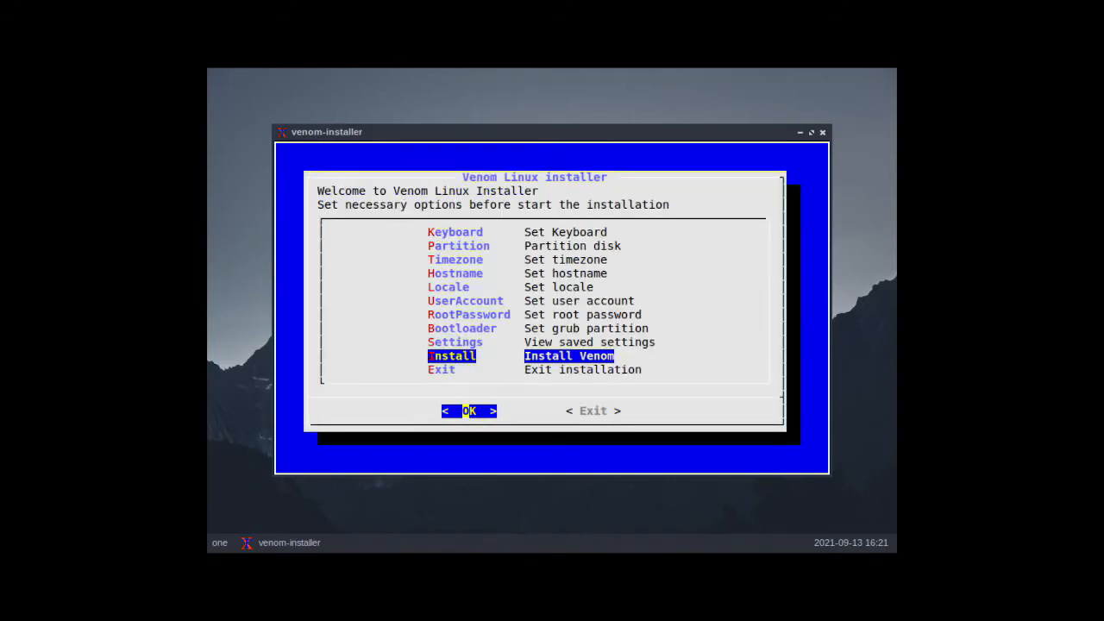
Step: Start the Venom Linux installation, agree to continue, and close the installer once it is done
key(Return)
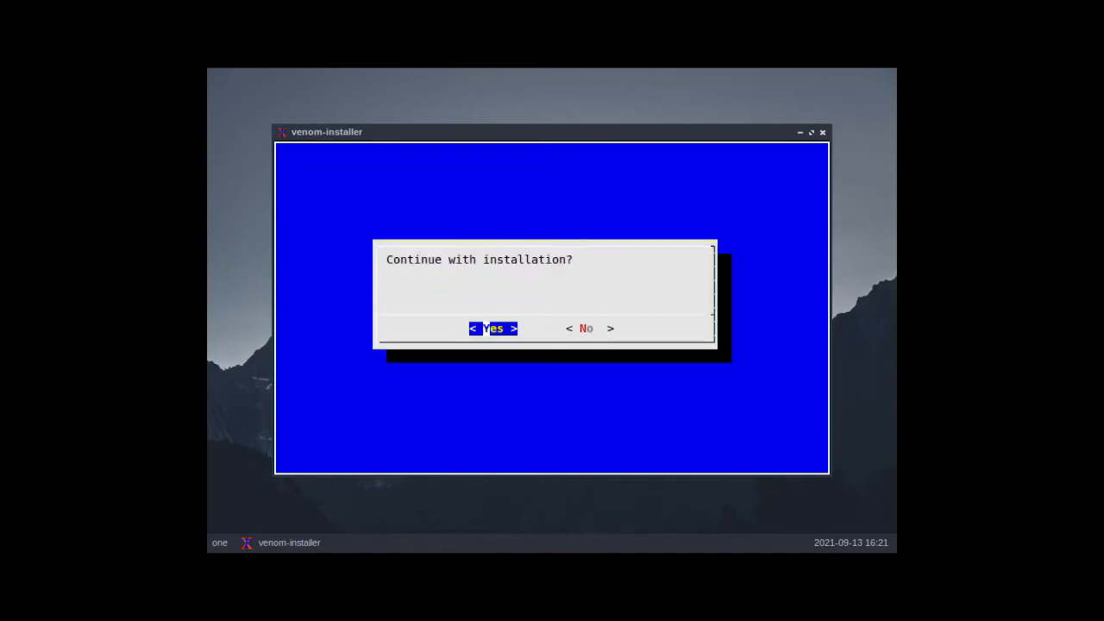
key(Return)
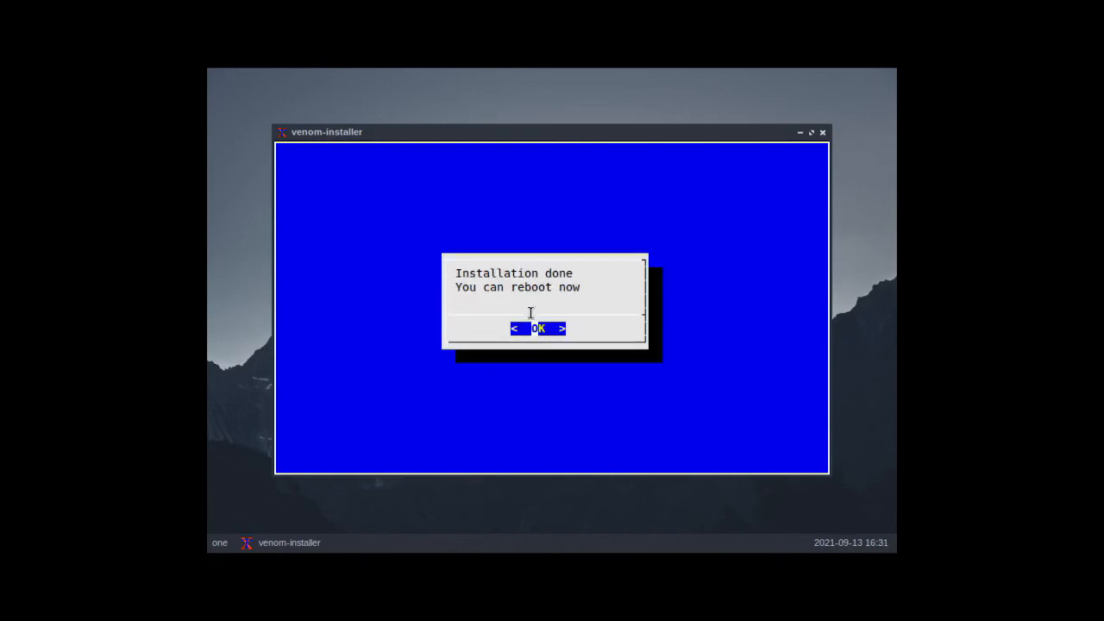
click(552, 329)
Step: Open a terminal in the live session and restart the machine with sudo reboot
right_click(553, 332)
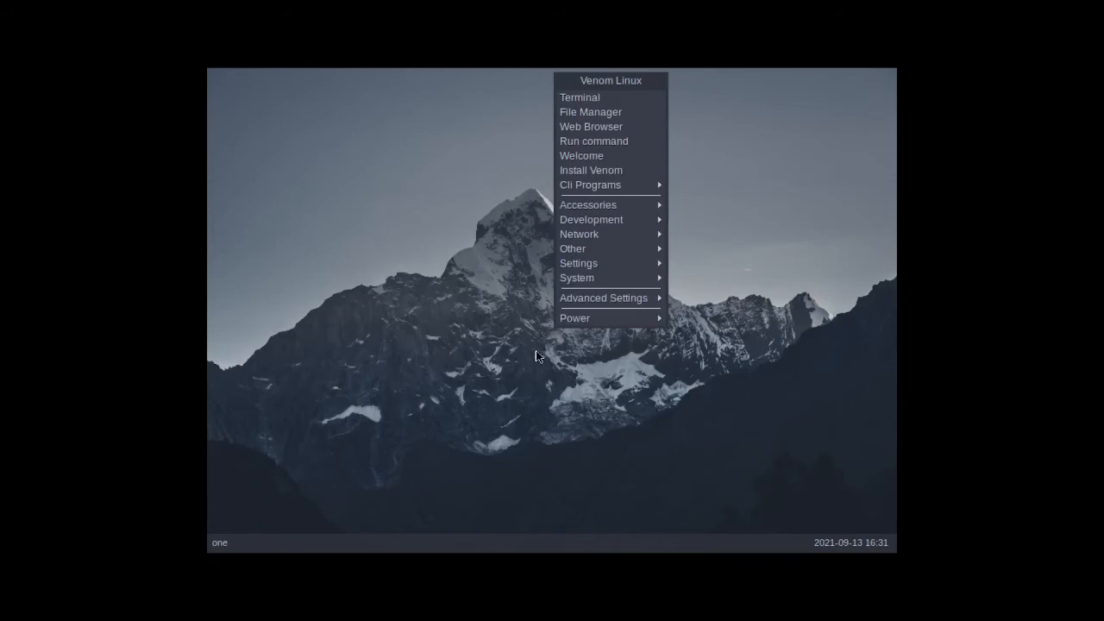
click(578, 98)
text(sudo)
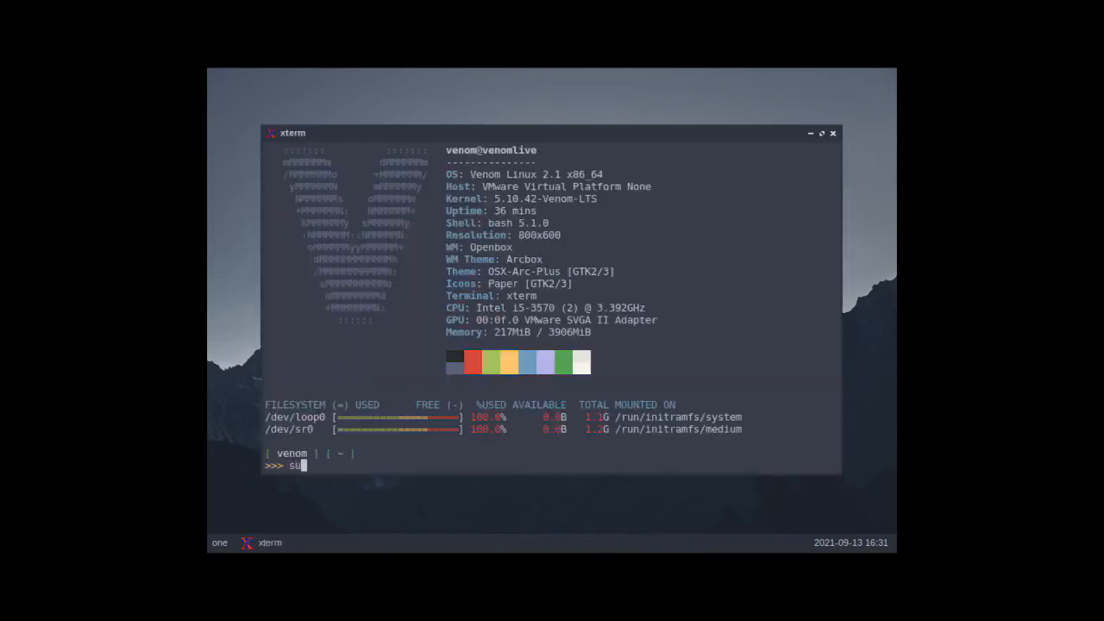
text( reboot)
key(Return)
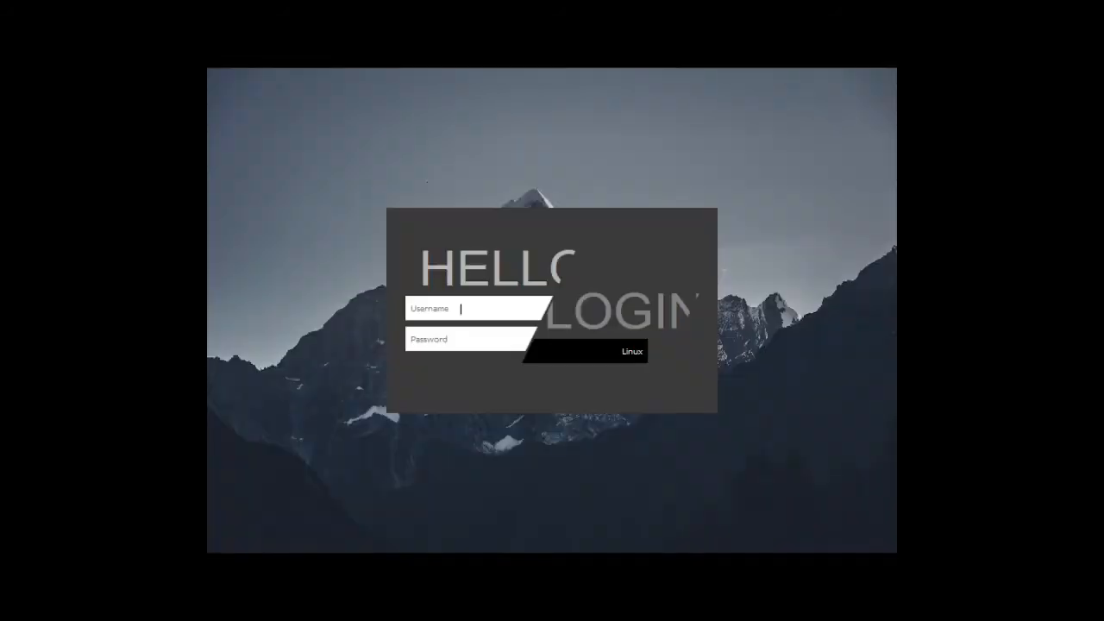
Step: Log in to the installed system as rhesus with the account password
text(rhesus)
key(Return)
text(************)
key(Return)
Step: Check the kernel information with uname -a and the disk usage with df -h in a terminal, and exit it
right_click(524, 251)
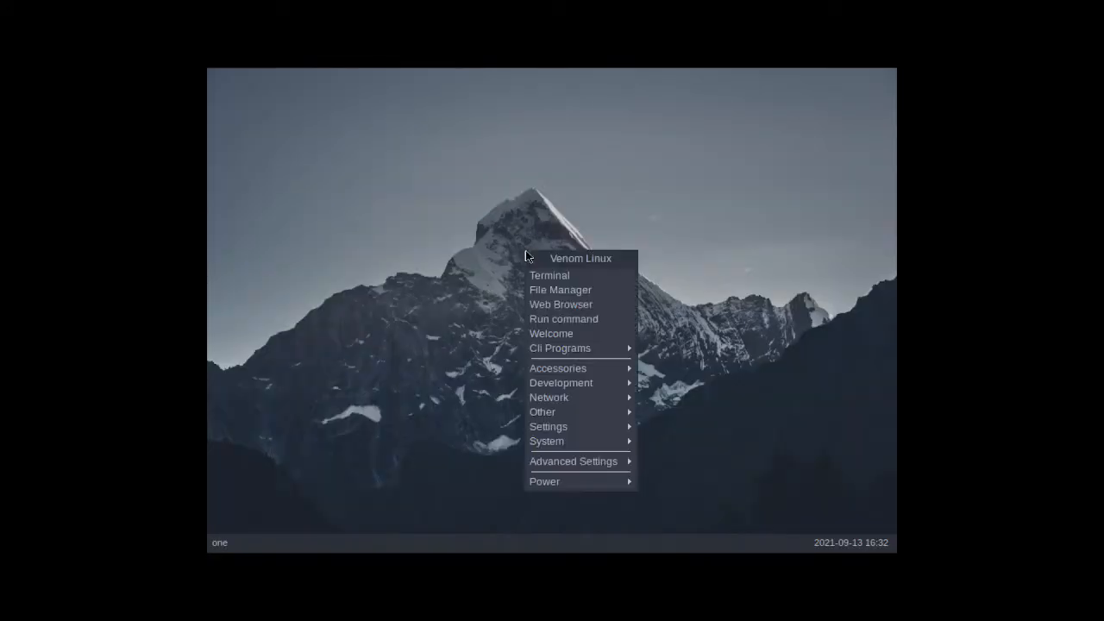
click(535, 271)
text(unam)
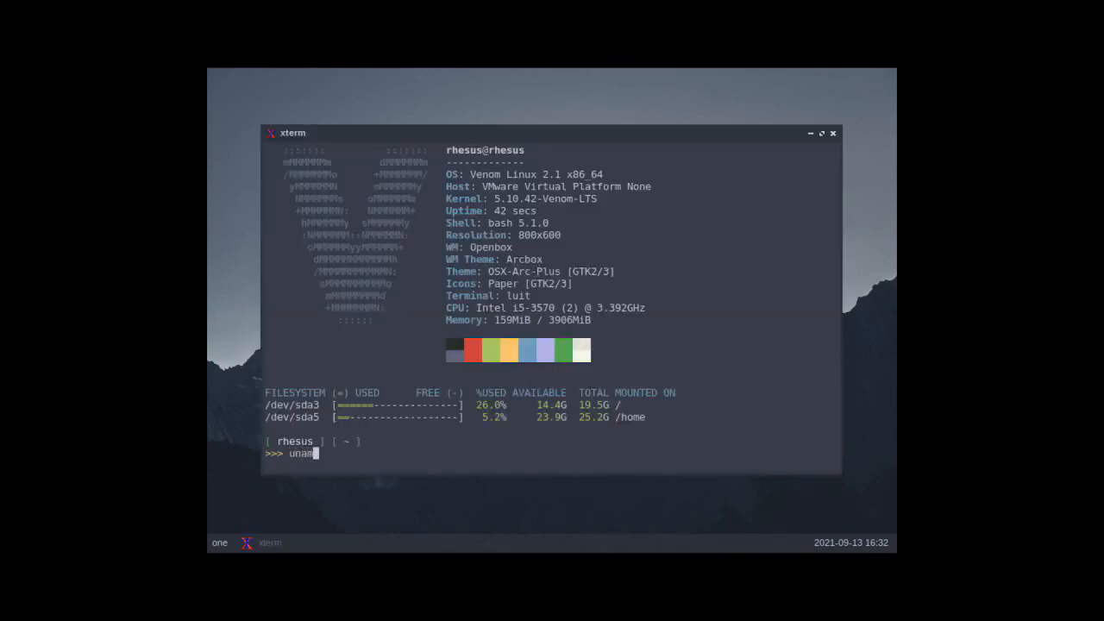
text(e -a)
key(Return)
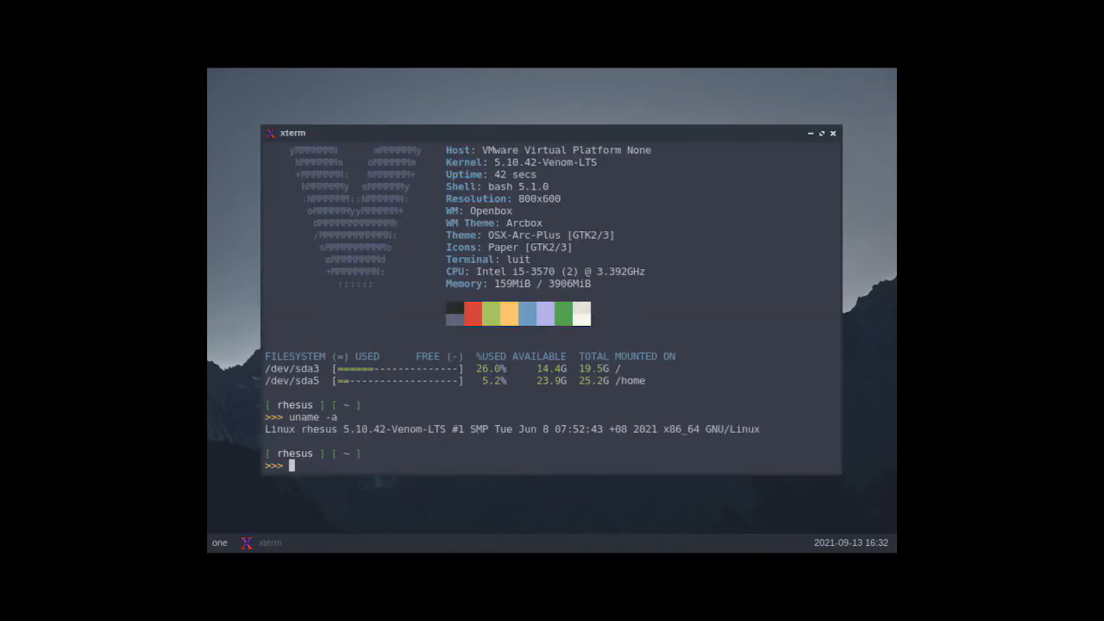
text(df -h)
key(Return)
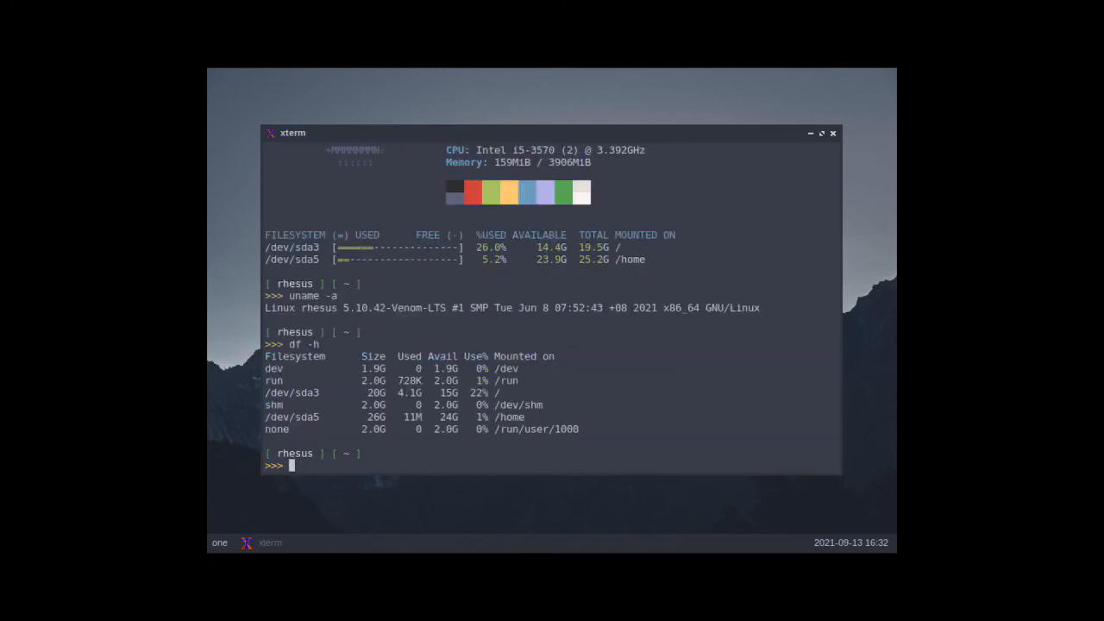
text(exit)
key(Return)
Step: Look through the desktop's program and settings categories, including the Openbox options, and launch the web browser
right_click(441, 125)
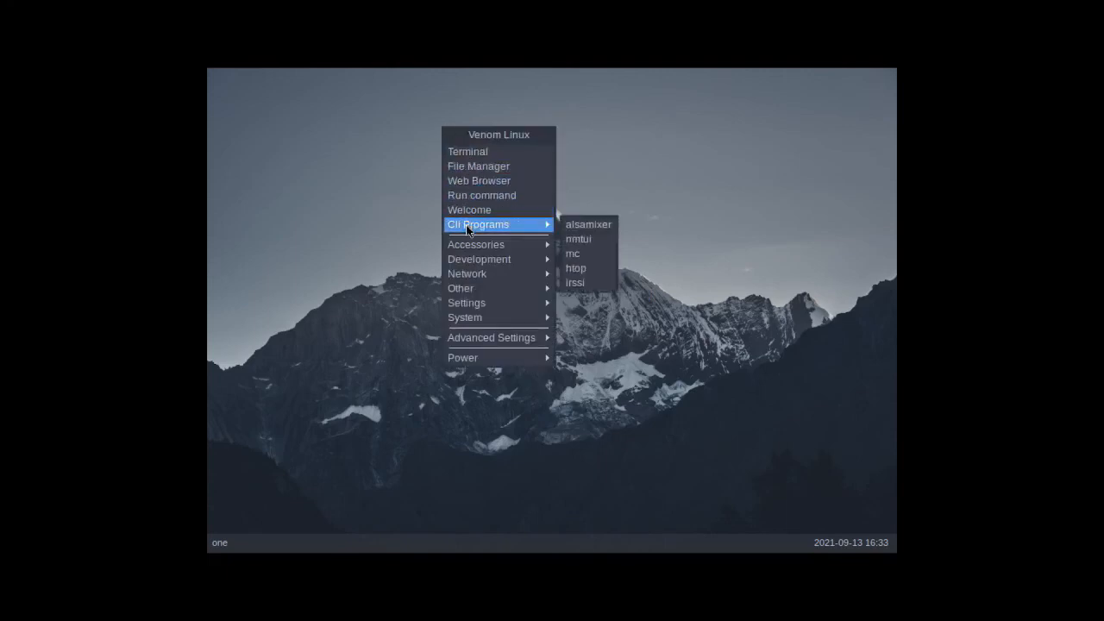
mouse_move(464, 246)
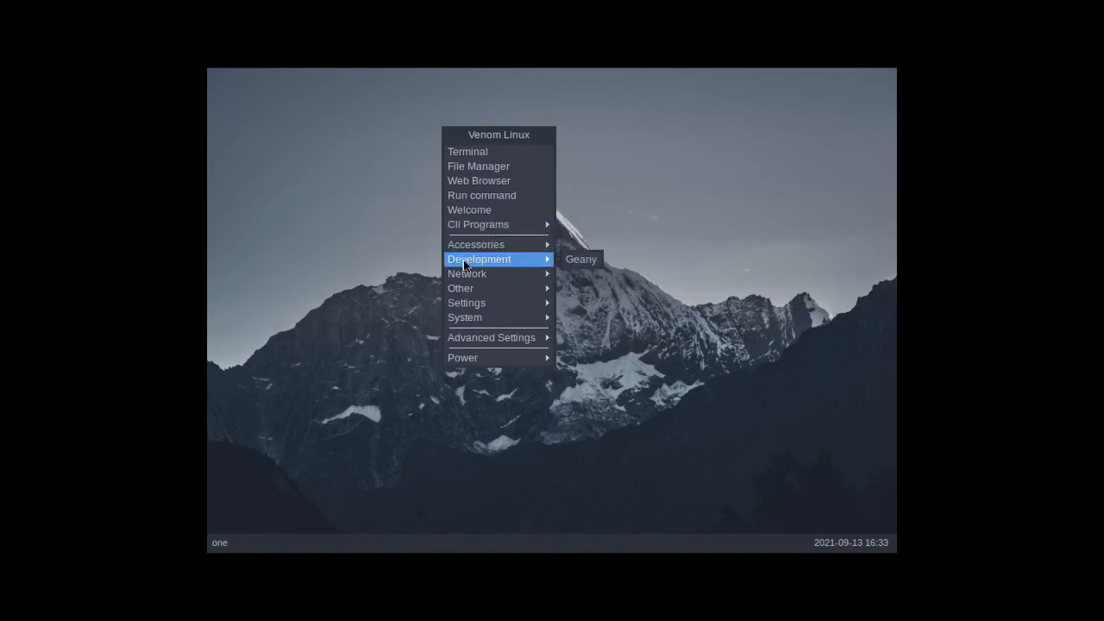
mouse_move(463, 276)
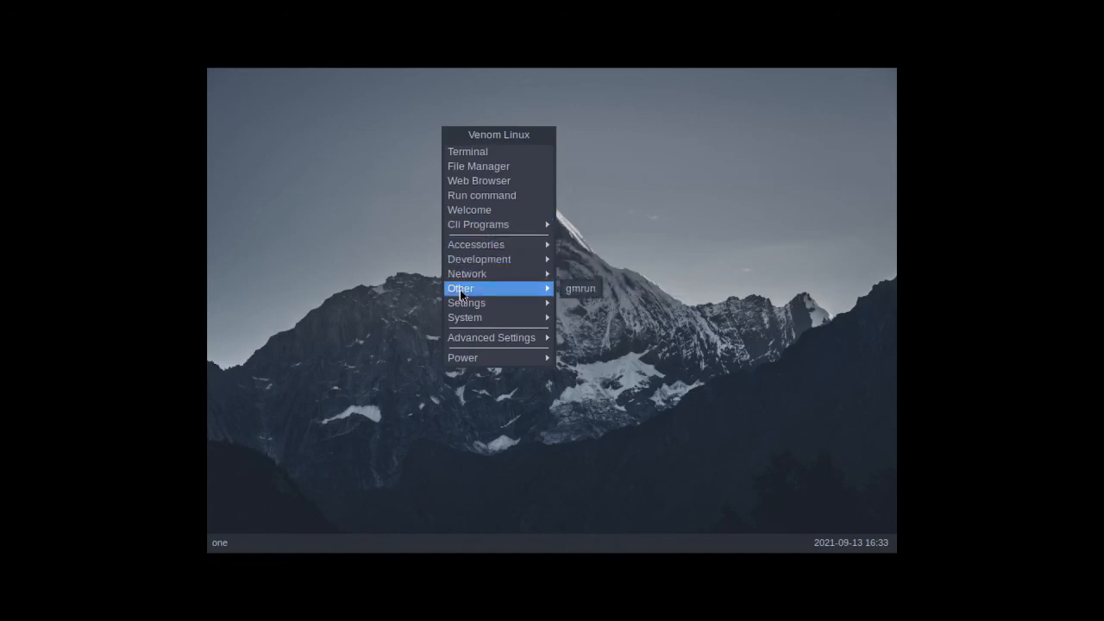
mouse_move(462, 309)
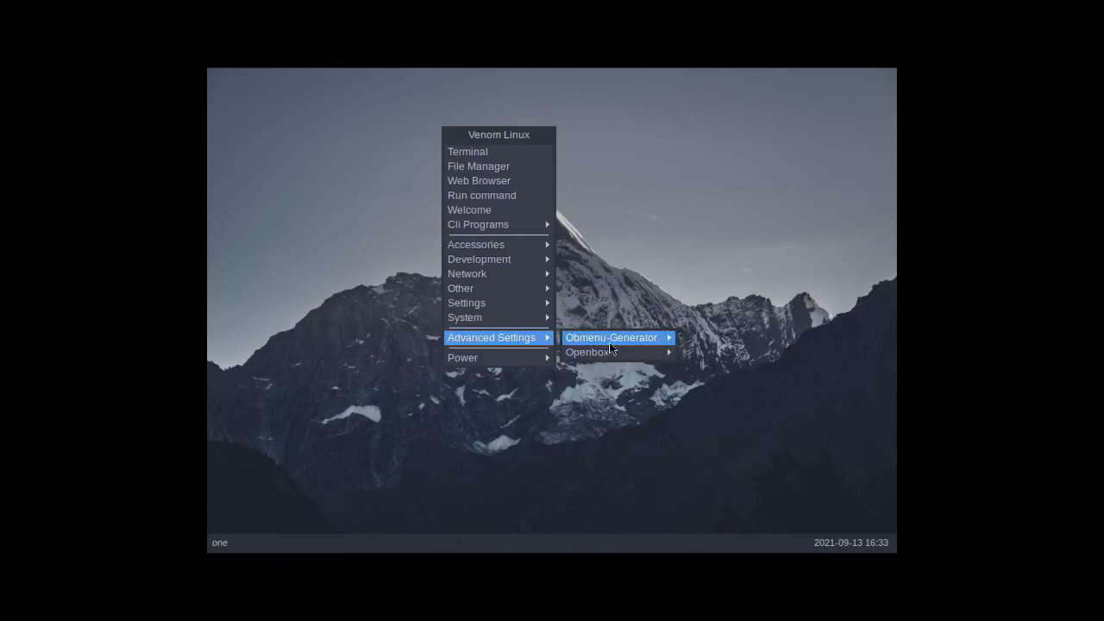
mouse_move(611, 345)
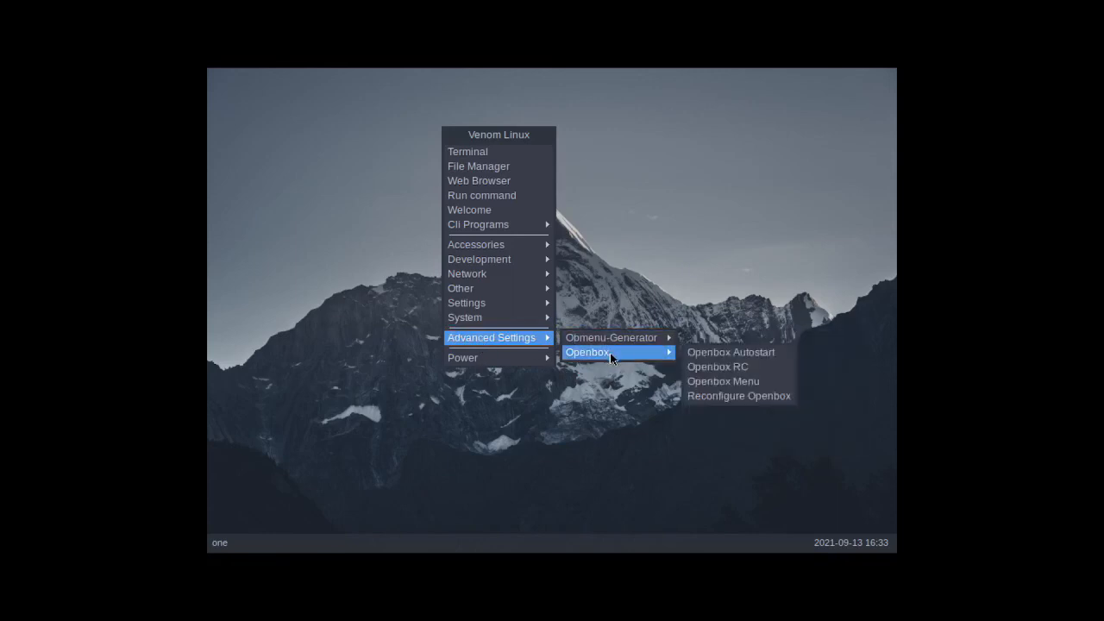
click(488, 181)
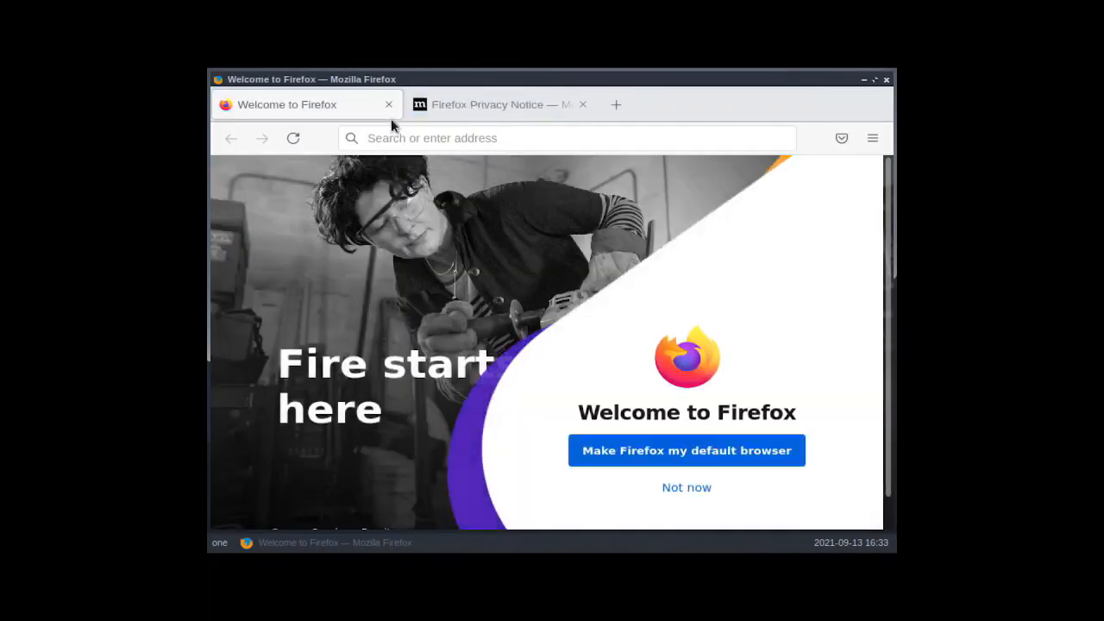
Step: Close the Welcome to Firefox page and open the YouTube website
click(388, 105)
click(401, 138)
click(411, 173)
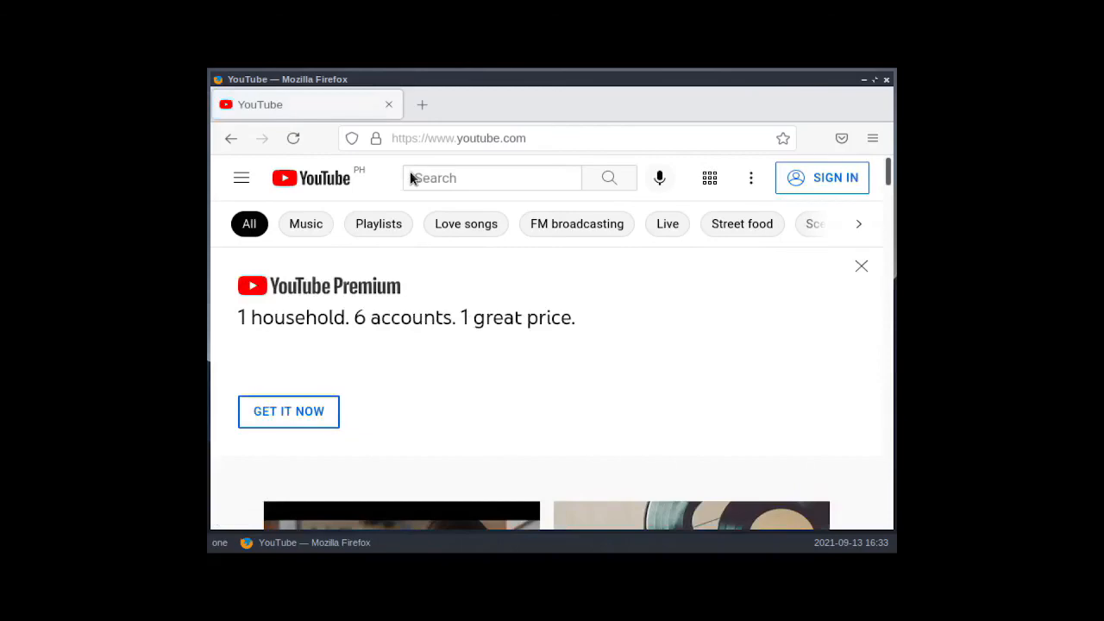
Step: Browse YouTube's Love songs and Street food categories and close the browser
scroll(409, 171, down, 7)
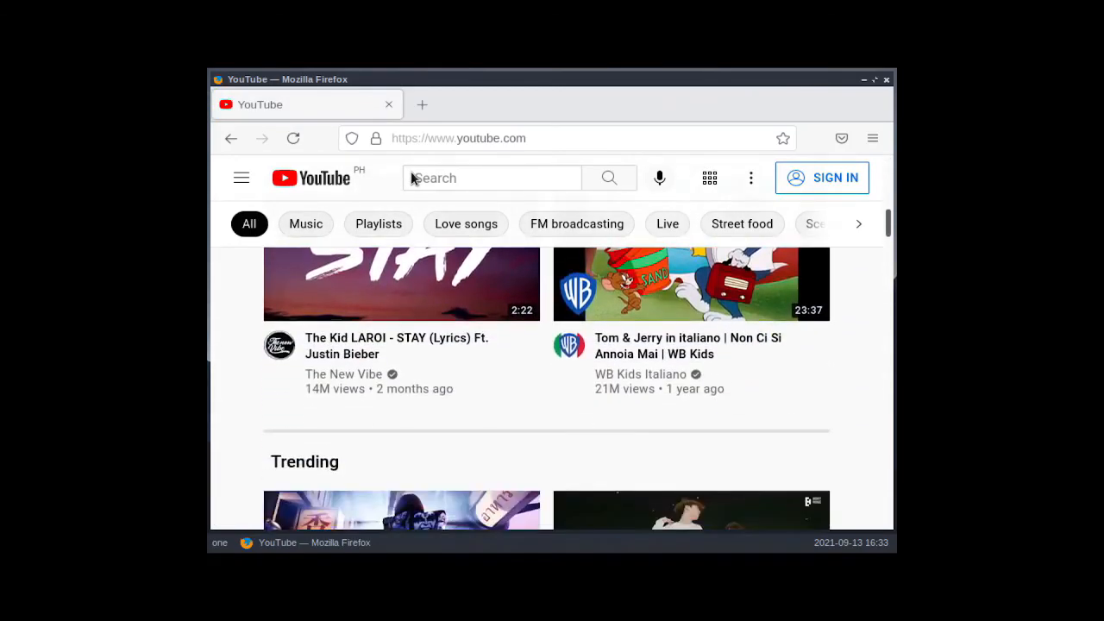
click(453, 224)
scroll(573, 257, down, 3)
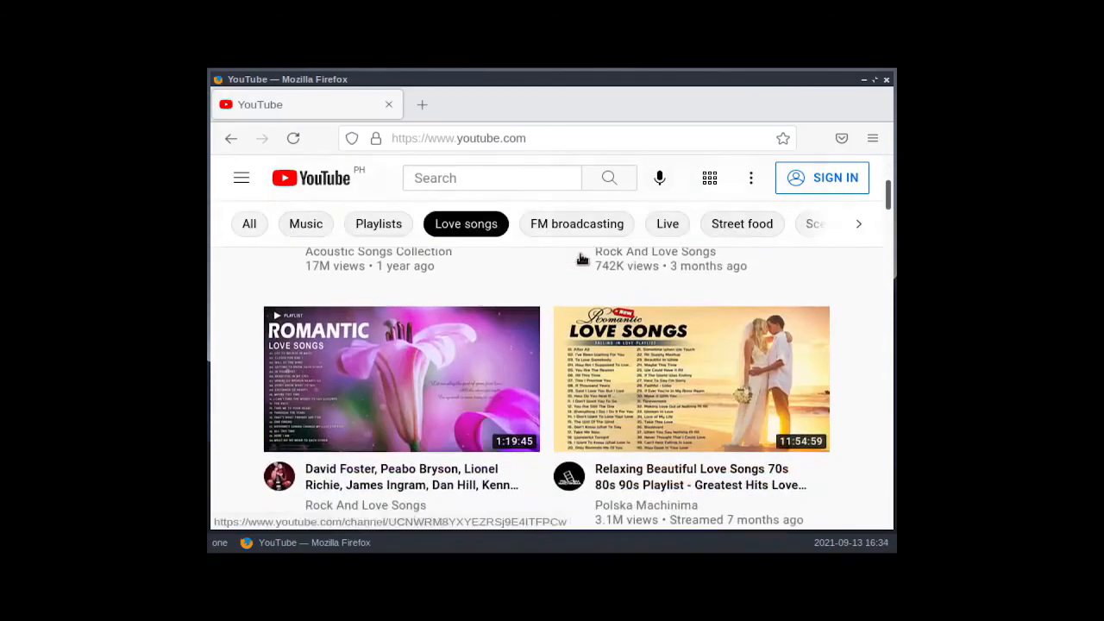
scroll(651, 265, down, 2)
click(730, 224)
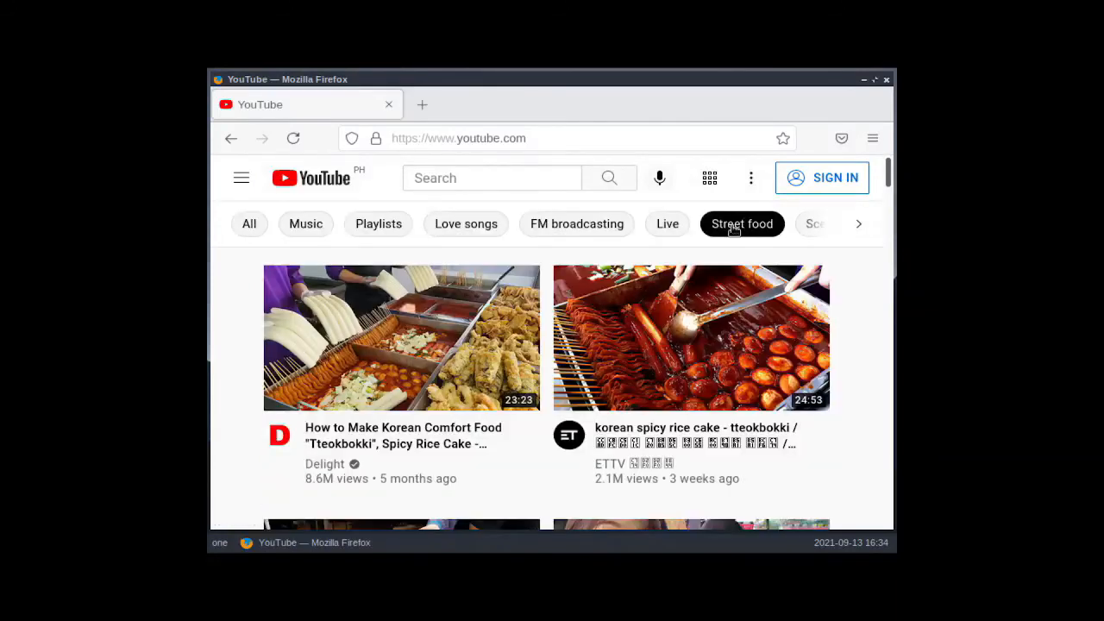
scroll(761, 285, down, 6)
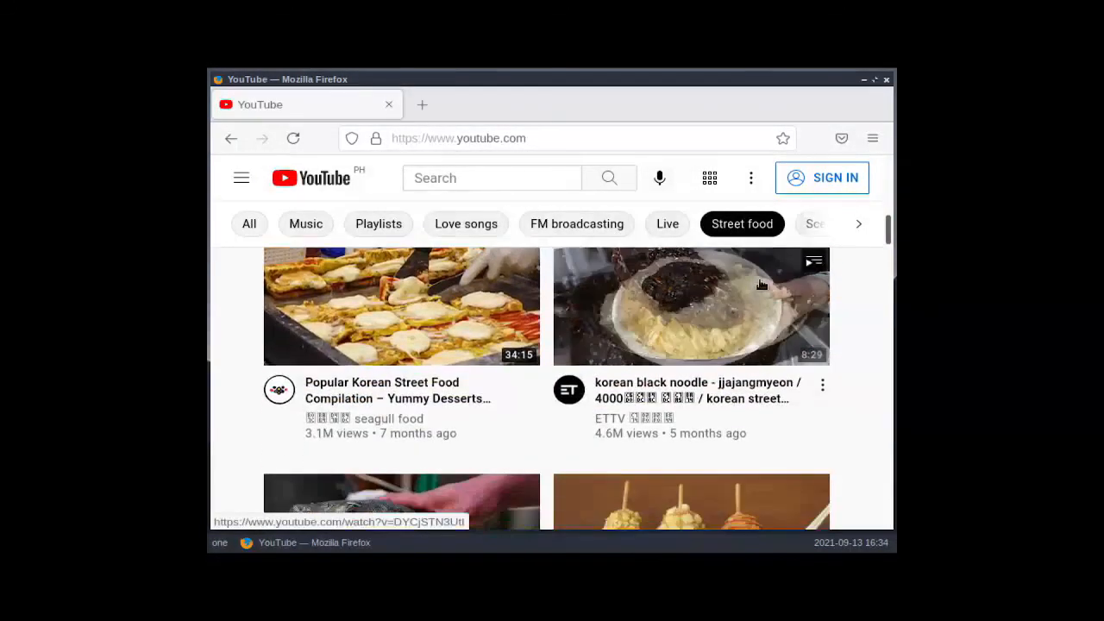
scroll(761, 284, down, 3)
click(886, 79)
Step: Shut down the installed Venom Linux system from the desktop
right_click(466, 138)
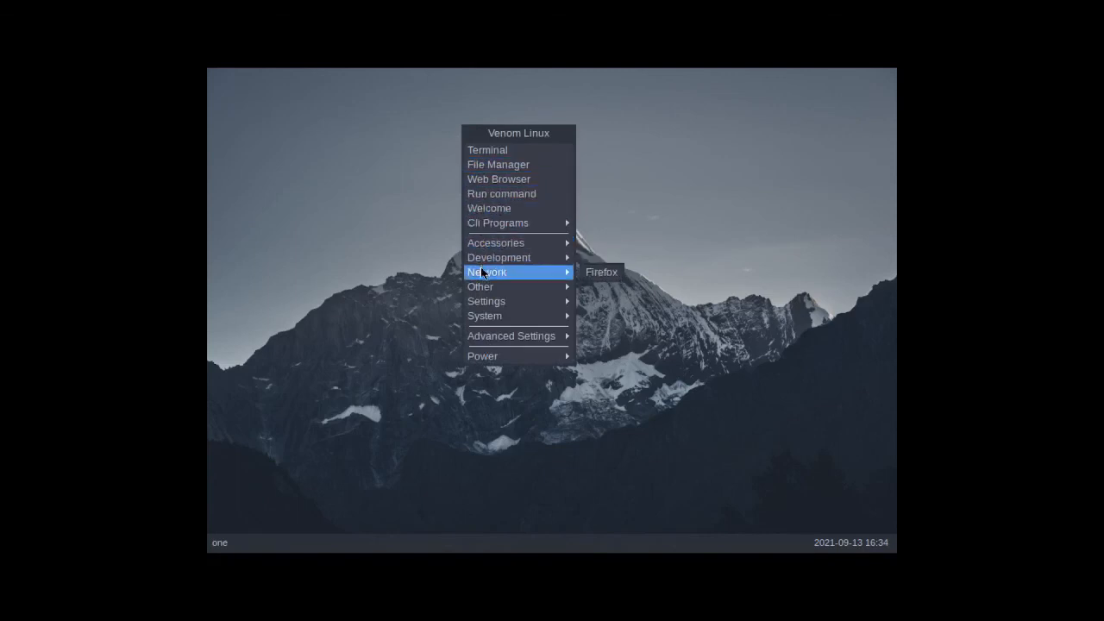
mouse_move(485, 356)
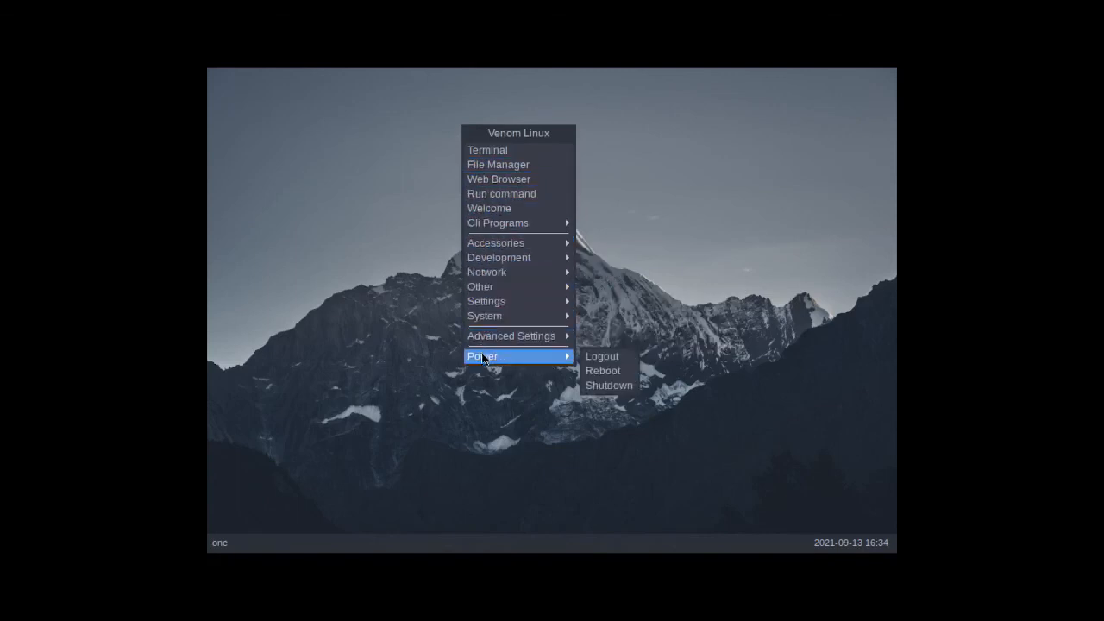
click(626, 384)
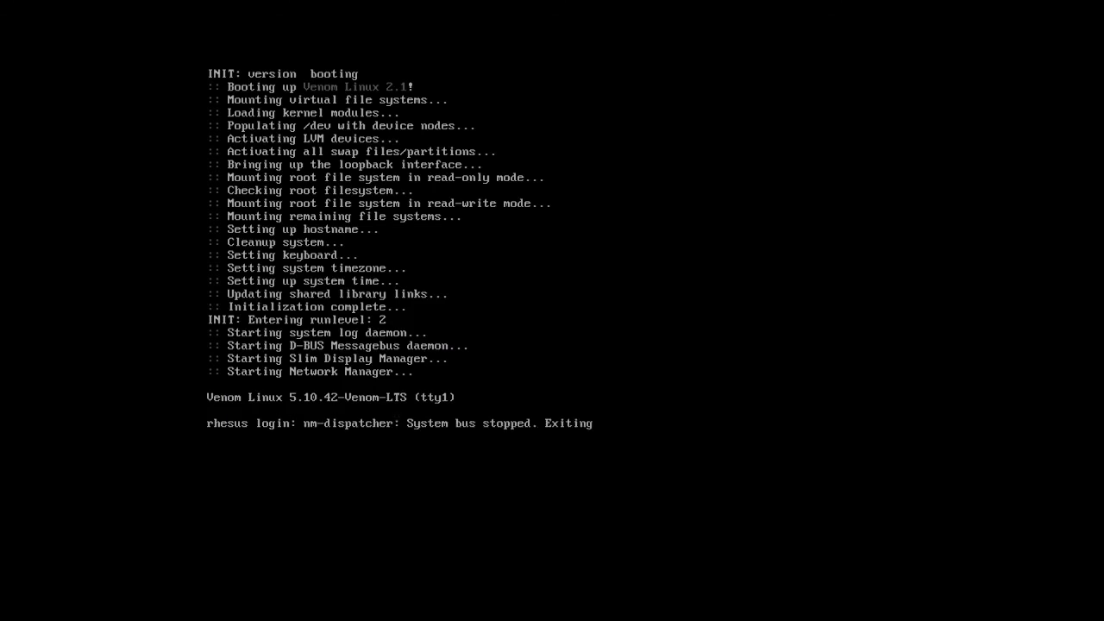